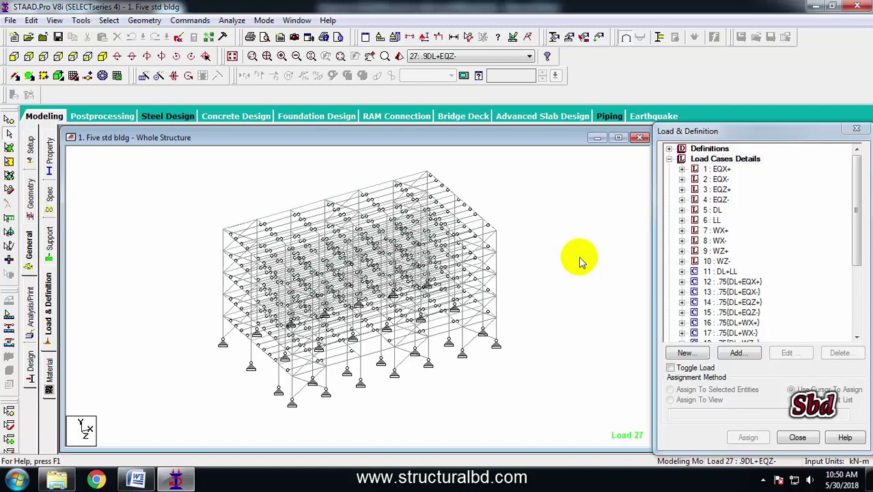
# Step: Add a Perform Analysis command to the model with the No Print option
pyautogui.moveTo(478, 308); pyautogui.dragTo(430, 311, button='middle')
pyautogui.scroll(2, 429, 311)
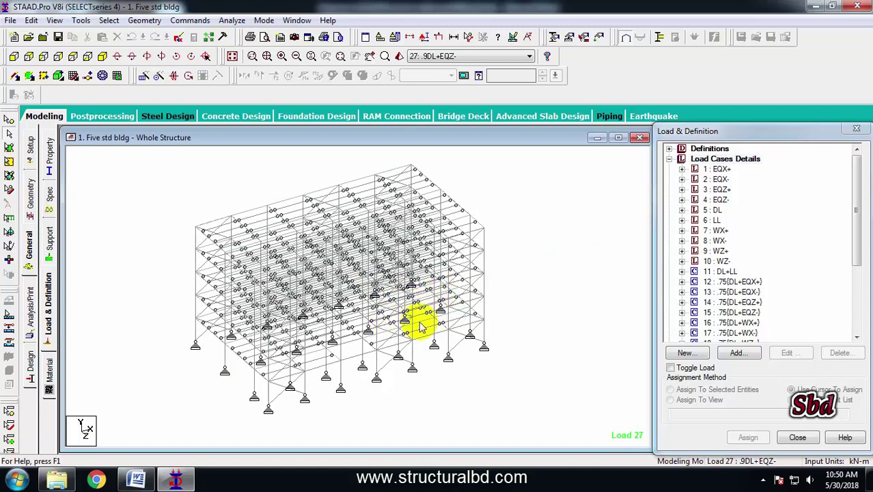
pyautogui.moveTo(859, 211); pyautogui.dragTo(860, 166)
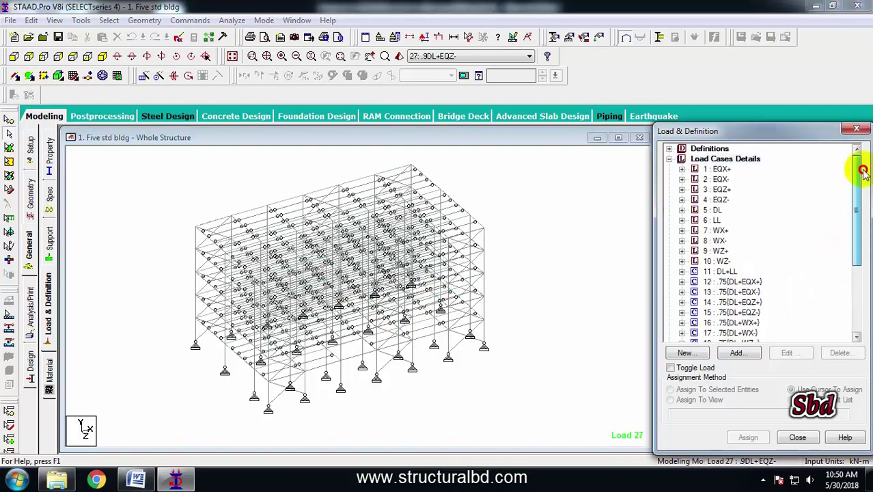
pyautogui.click(190, 20)
pyautogui.moveTo(228, 231)
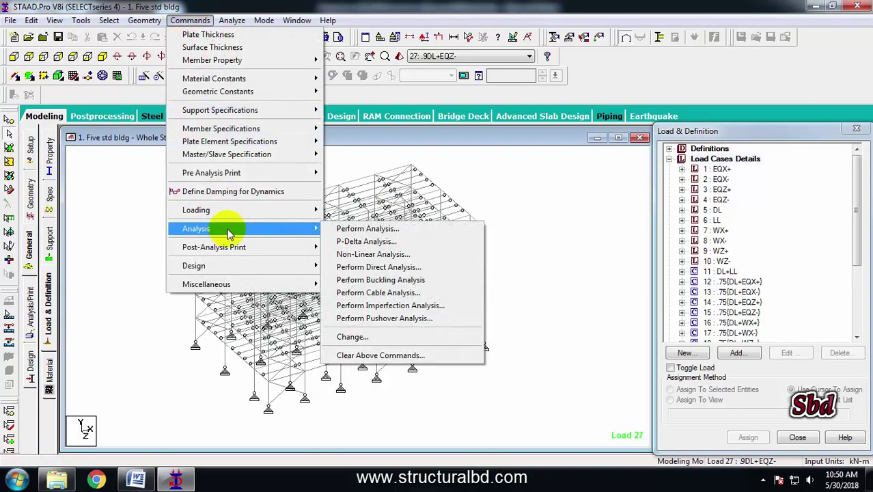
pyautogui.click(338, 228)
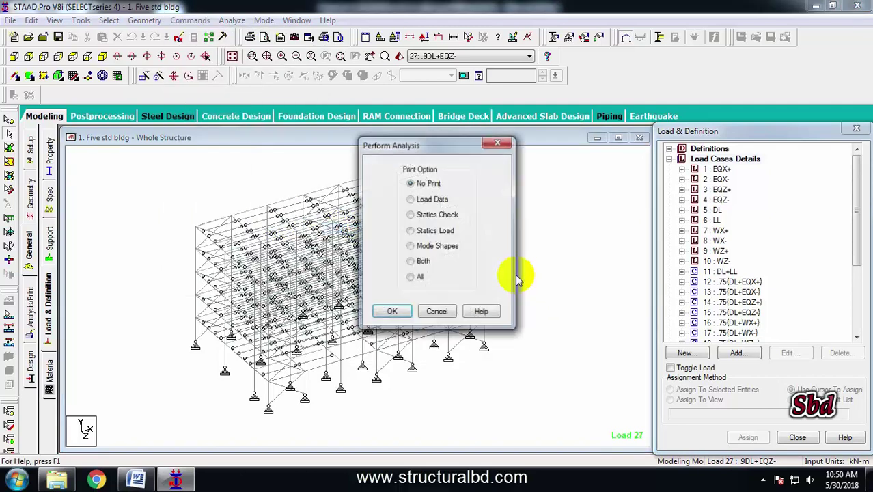
pyautogui.click(392, 311)
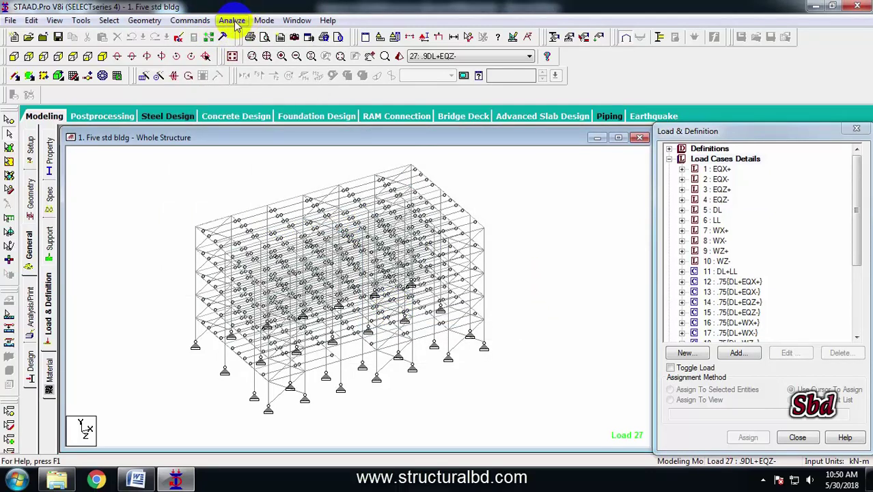
# Step: Run the structural analysis and go to post-processing mode with all load cases selected for the results
pyautogui.click(233, 21)
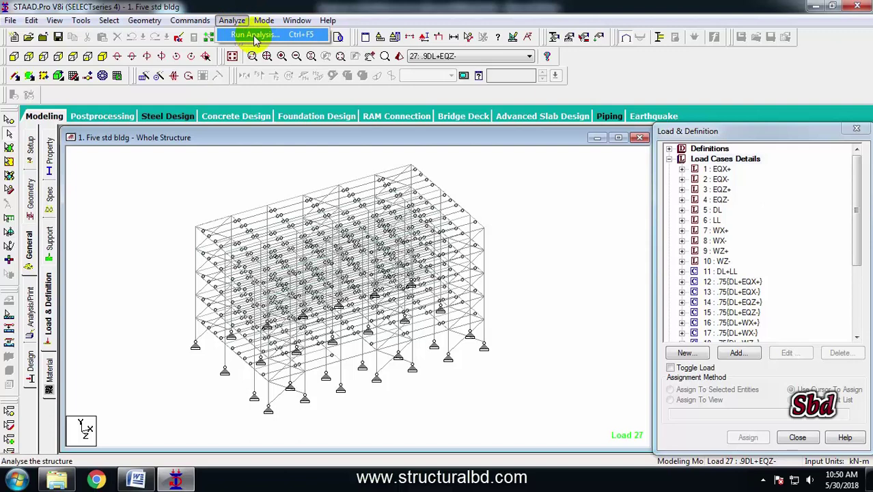
pyautogui.click(294, 41)
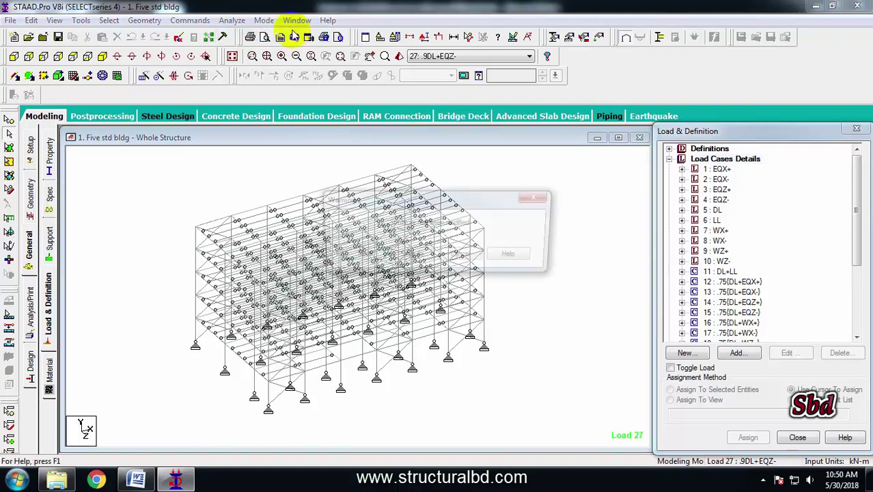
pyautogui.click(357, 256)
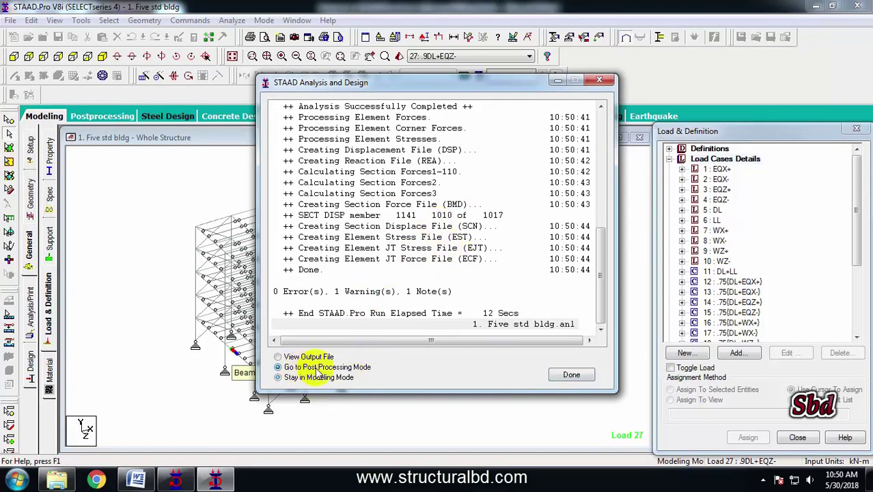
pyautogui.click(565, 376)
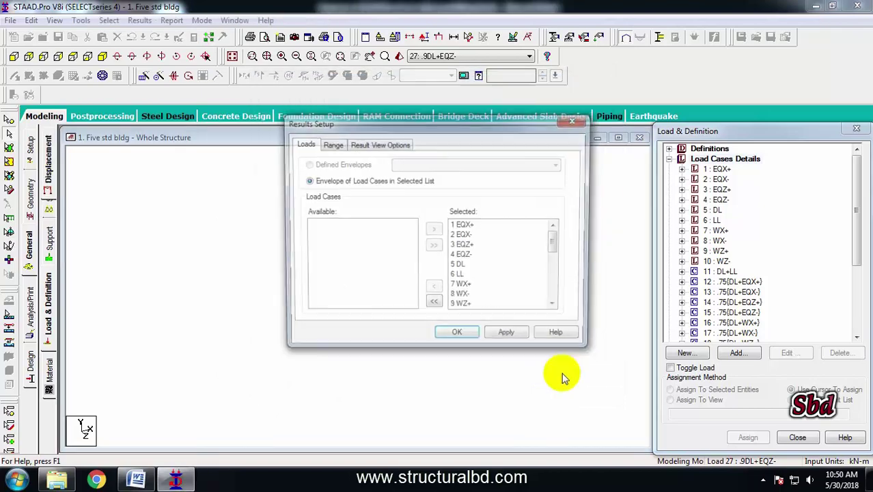
pyautogui.click(457, 337)
# Step: Set the active load case to 11: DL+LL for the whole-structure displacement view
pyautogui.scroll(3, 302, 296)
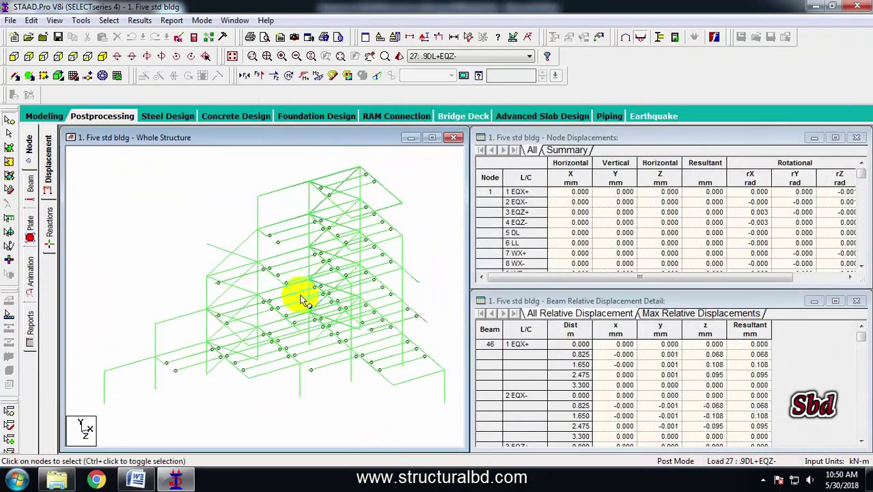
pyautogui.moveTo(224, 231); pyautogui.dragTo(282, 216, button='middle')
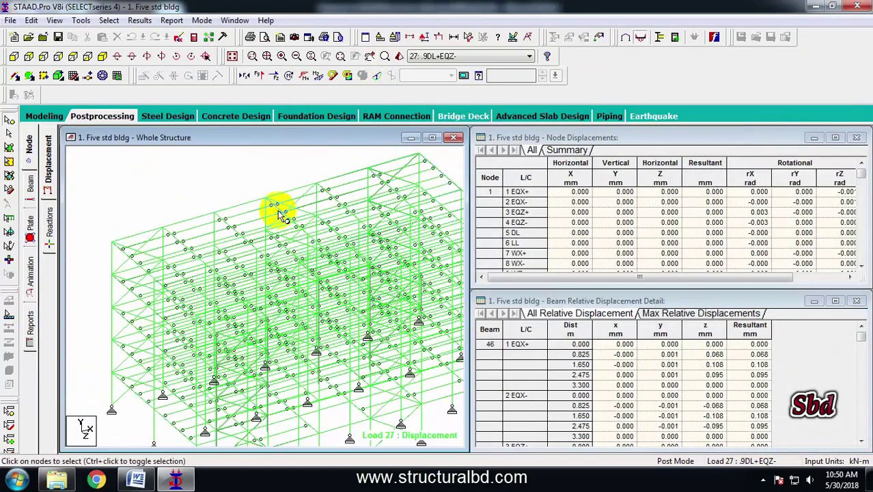
pyautogui.scroll(-1, 268, 212)
pyautogui.moveTo(222, 290); pyautogui.dragTo(220, 268, button='middle')
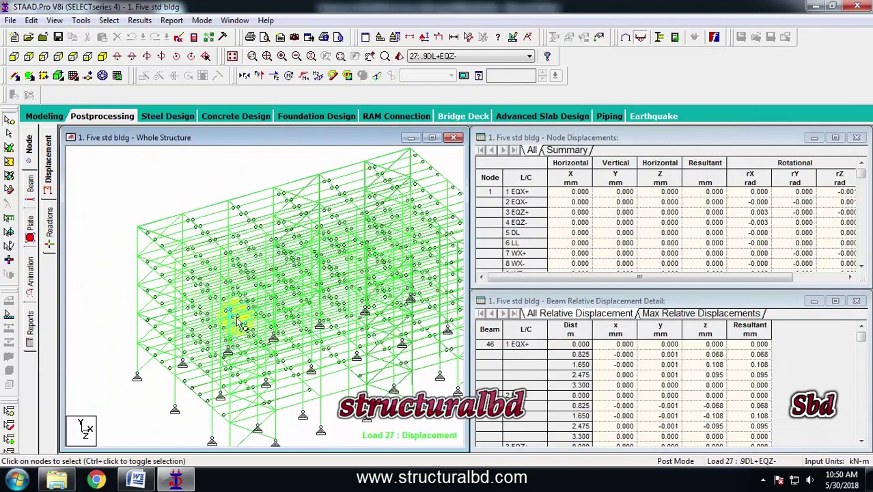
pyautogui.press('Up')
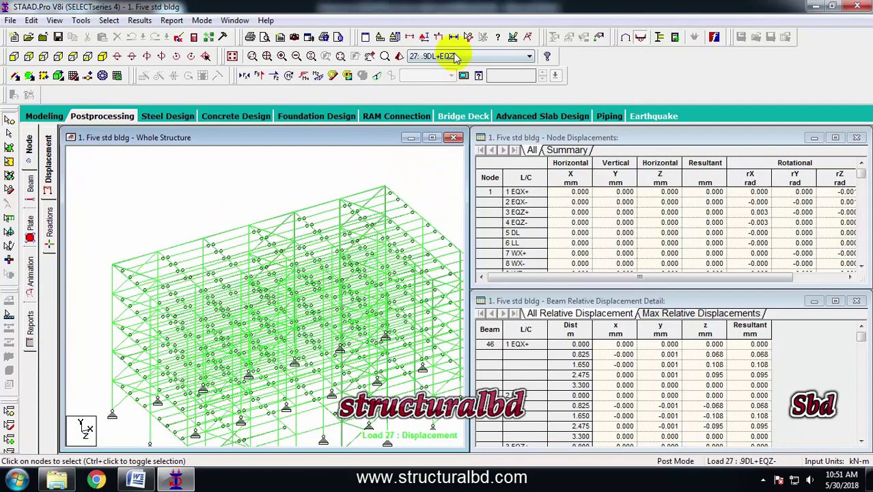
pyautogui.click(427, 59)
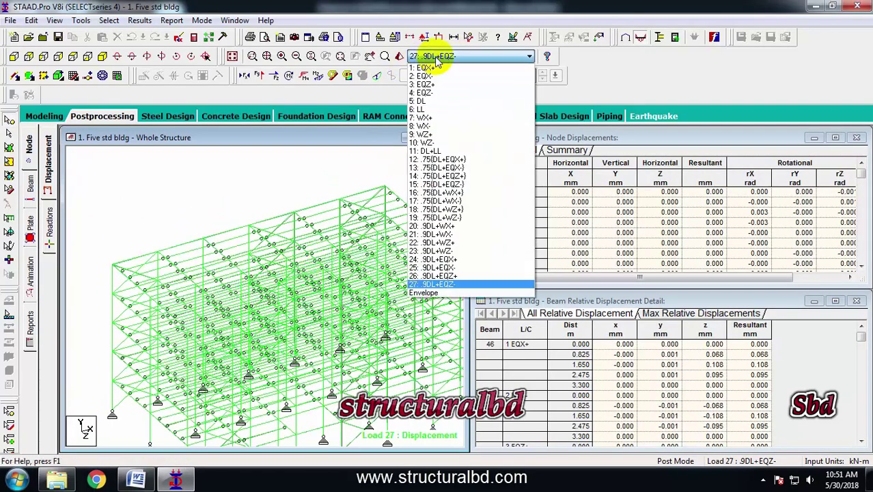
pyautogui.click(429, 151)
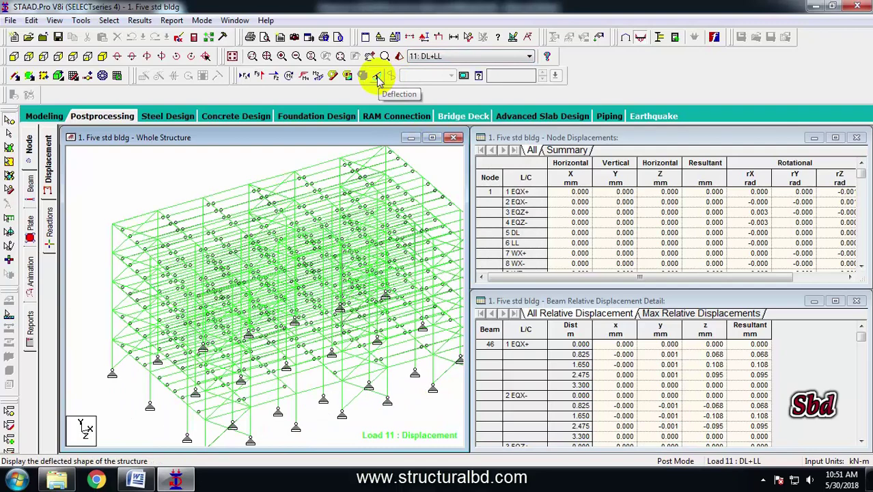
# Step: Select all beams of the lowest floor above the supports in the front view and open them in a new view
pyautogui.scroll(-2, 234, 240)
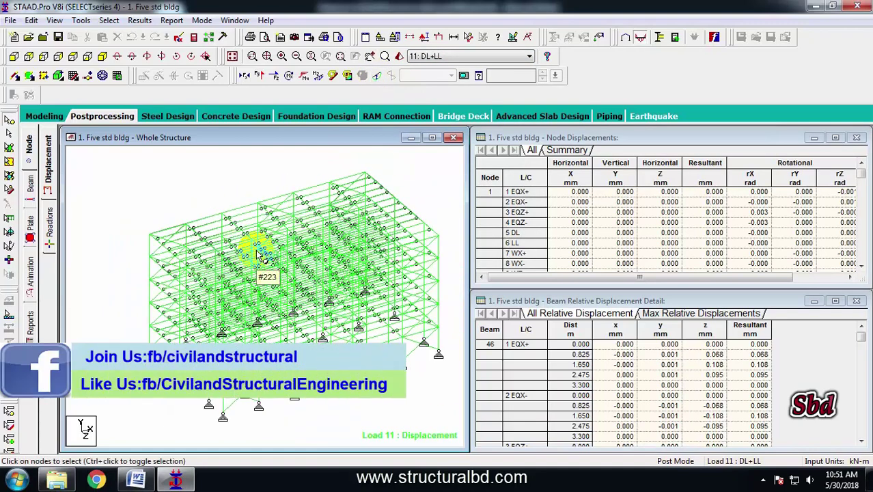
pyautogui.moveTo(283, 293); pyautogui.dragTo(281, 274, button='middle')
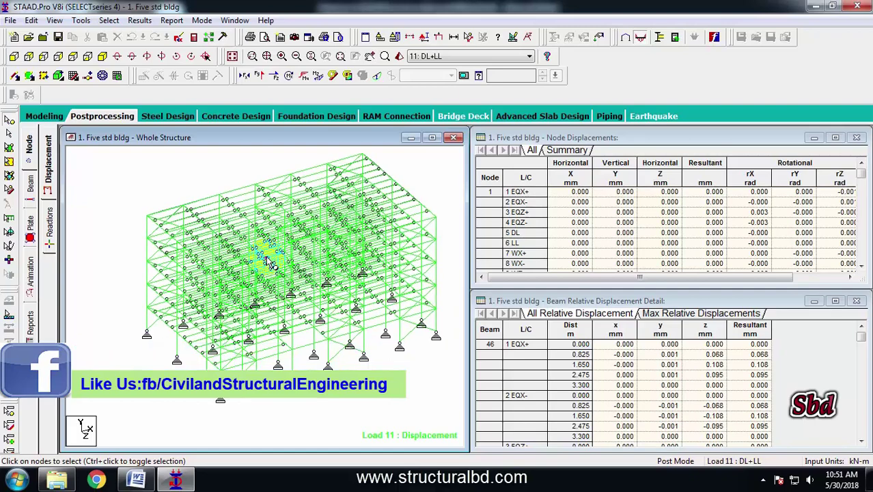
pyautogui.moveTo(114, 188); pyautogui.dragTo(133, 186, button='middle')
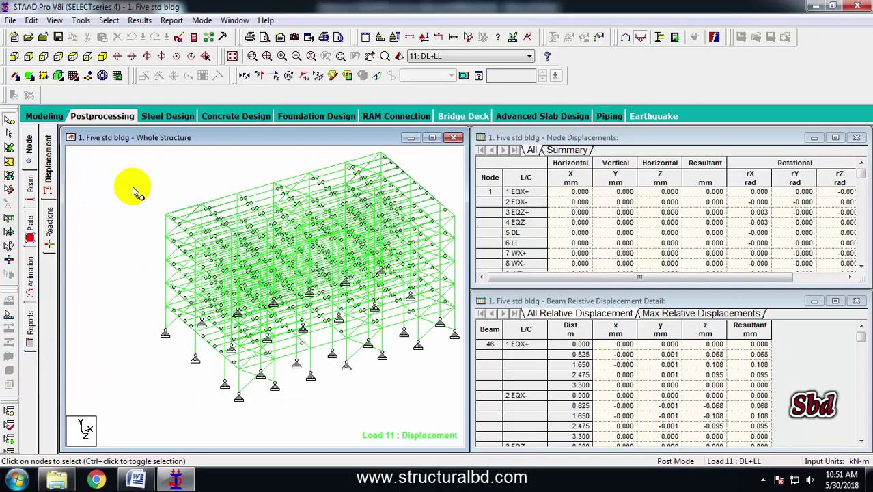
pyautogui.click(15, 58)
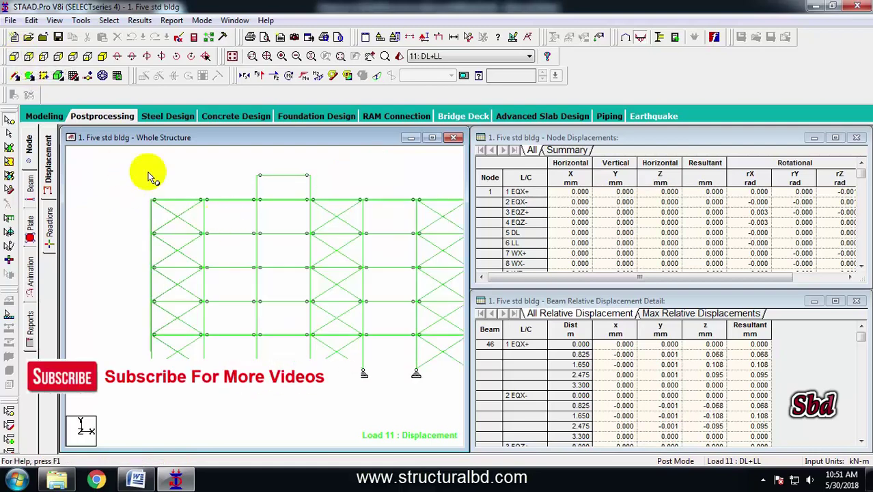
pyautogui.click(10, 135)
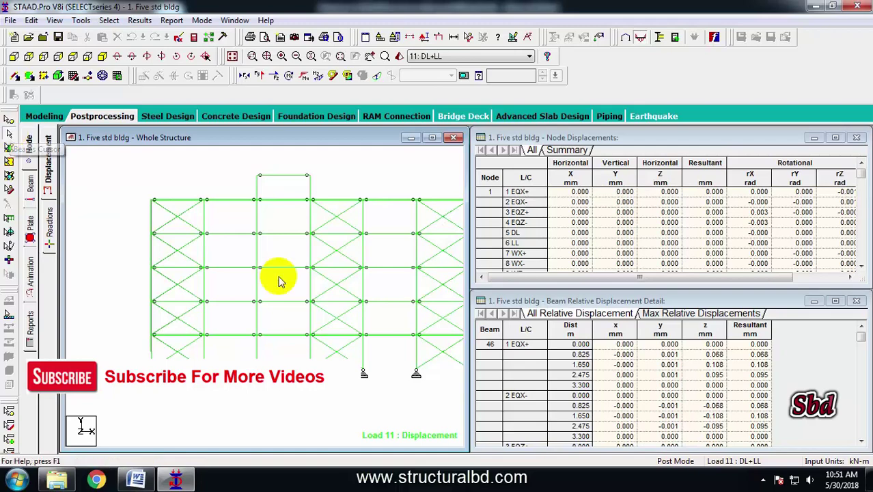
pyautogui.scroll(-2, 309, 267)
pyautogui.moveTo(360, 296); pyautogui.dragTo(340, 265, button='middle')
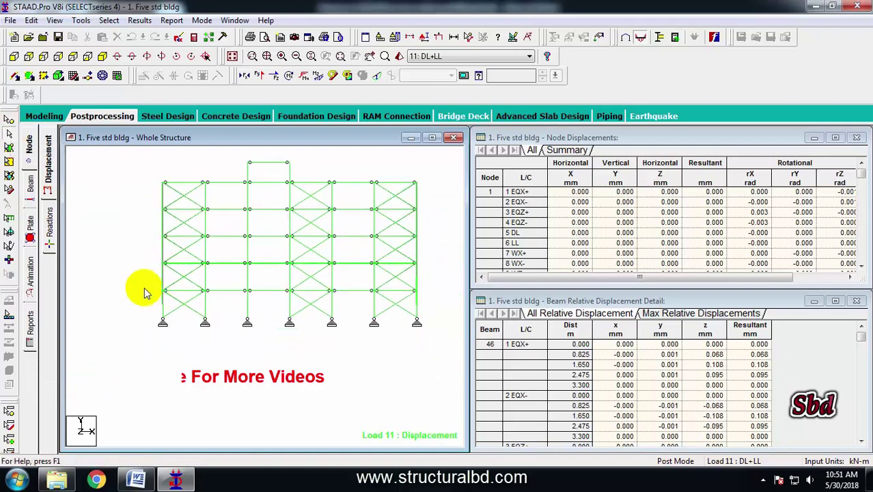
pyautogui.click(434, 294)
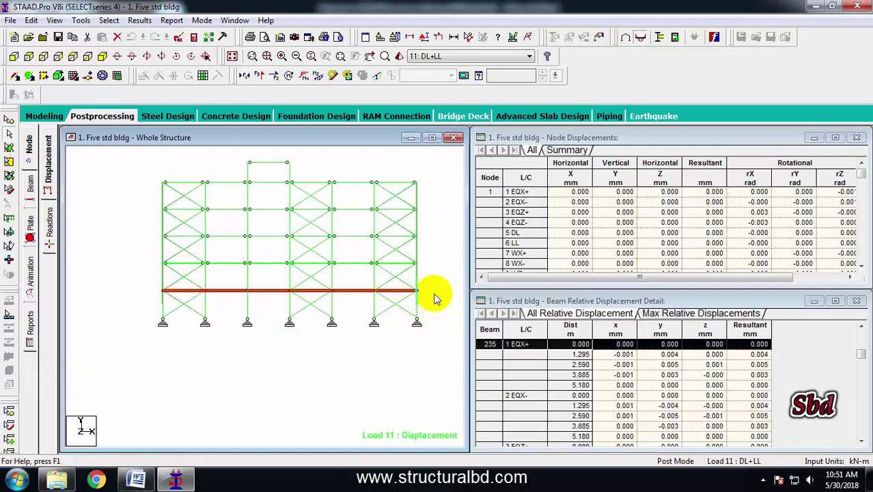
pyautogui.rightClick(436, 197)
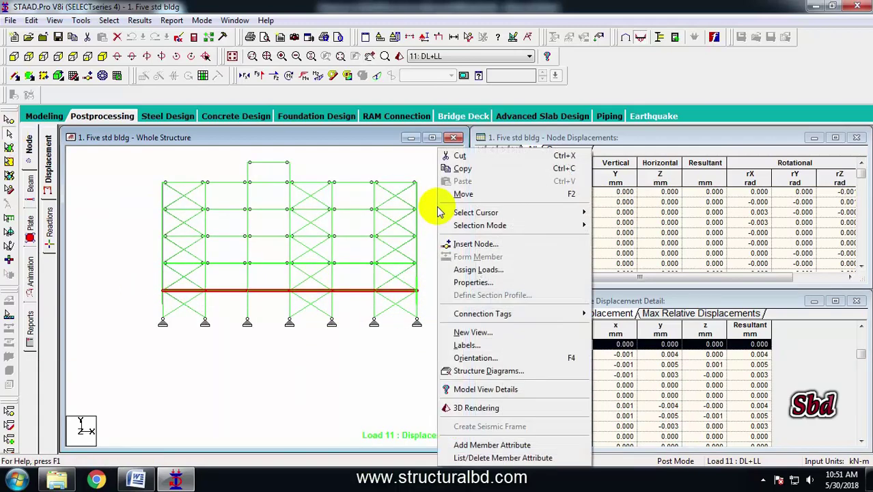
pyautogui.click(478, 333)
pyautogui.click(516, 220)
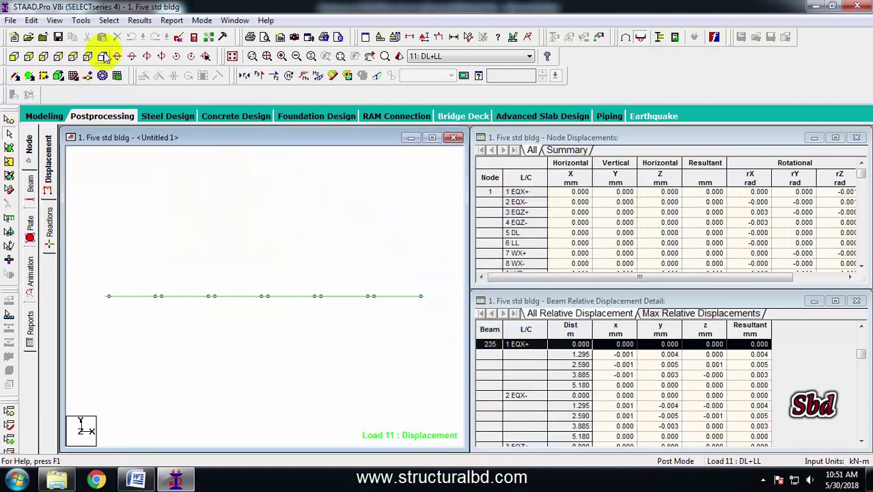
# Step: Show the isolated floor in isometric view with its deflected shape displayed
pyautogui.click(102, 57)
pyautogui.moveTo(316, 300); pyautogui.dragTo(200, 352)
pyautogui.moveTo(200, 353); pyautogui.dragTo(226, 347, button='middle')
pyautogui.moveTo(236, 279); pyautogui.dragTo(257, 287, button='middle')
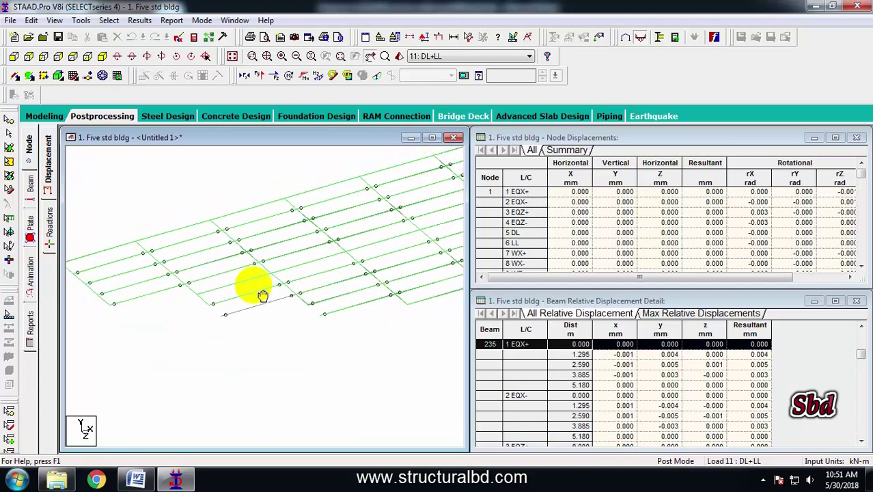
pyautogui.click(375, 74)
pyautogui.moveTo(291, 244); pyautogui.dragTo(260, 249)
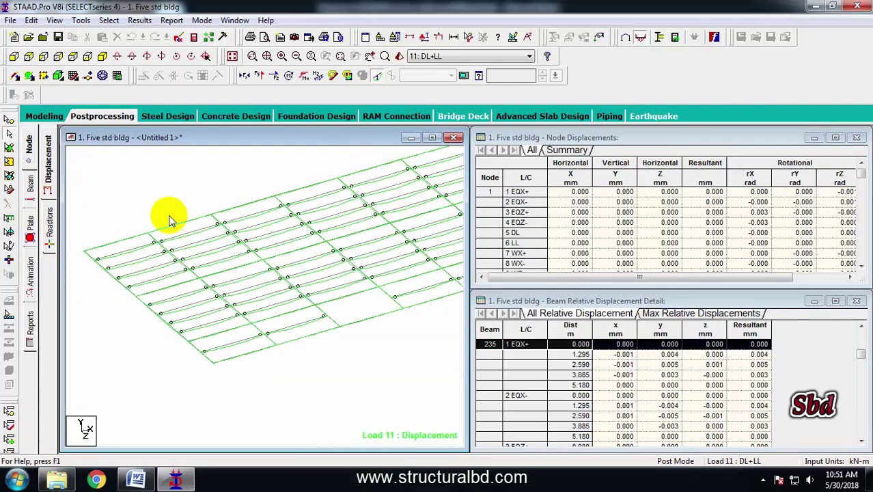
pyautogui.moveTo(170, 220); pyautogui.dragTo(303, 295)
pyautogui.moveTo(301, 292); pyautogui.dragTo(381, 271, button='middle')
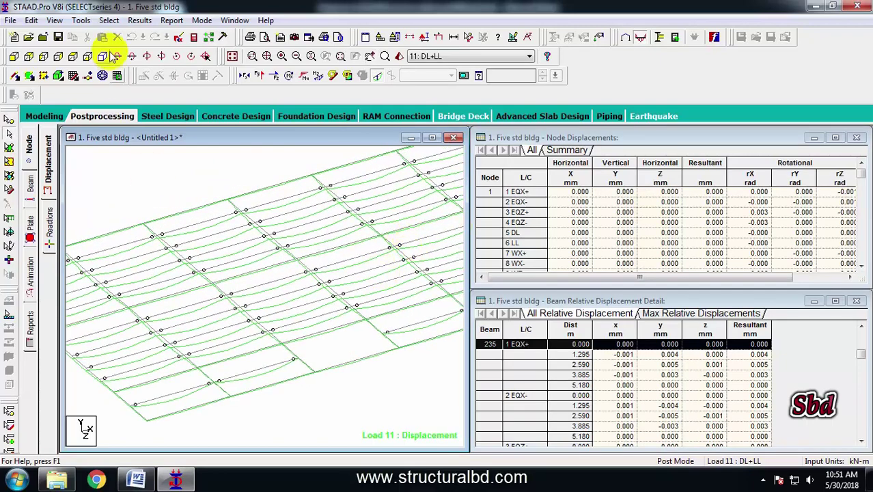
# Step: Annotate the floor beams with their maximum resultant displacement values
pyautogui.click(140, 20)
pyautogui.click(171, 225)
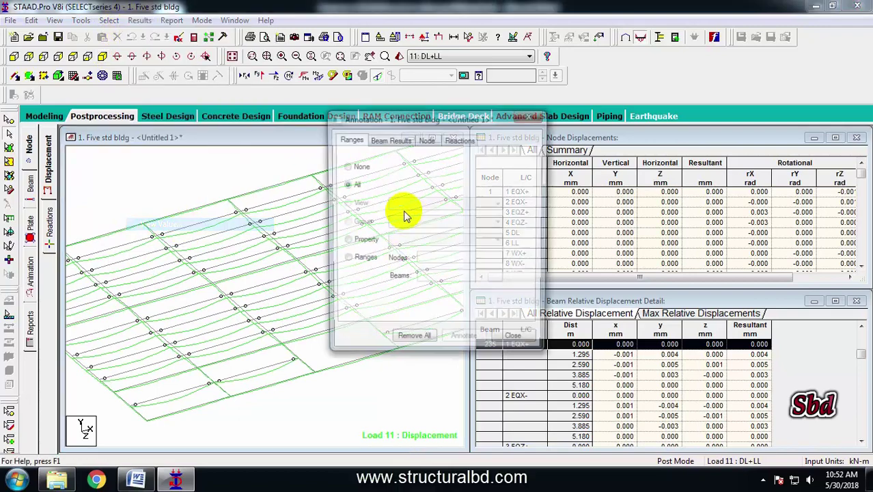
pyautogui.click(399, 140)
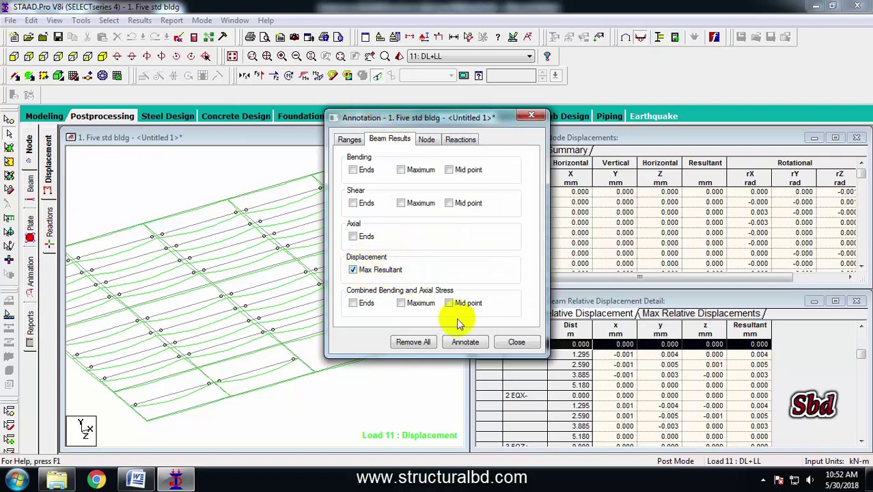
pyautogui.click(466, 342)
pyautogui.click(517, 342)
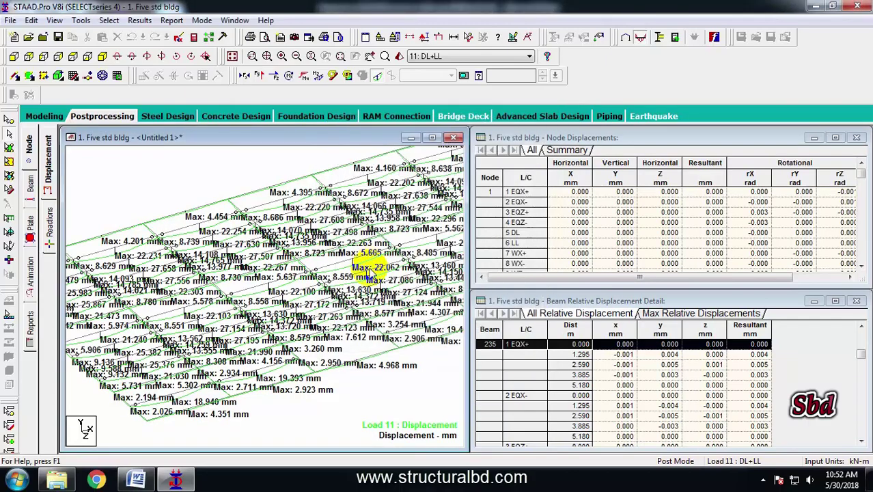
# Step: Examine the maximum displacement annotations across the floor beams for load case 11: DL+LL
pyautogui.scroll(3, 367, 269)
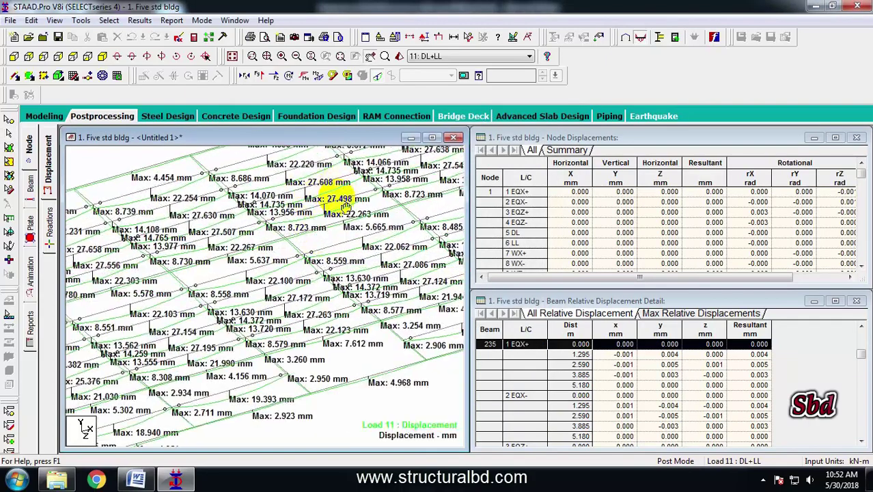
pyautogui.moveTo(346, 206); pyautogui.dragTo(329, 262, button='middle')
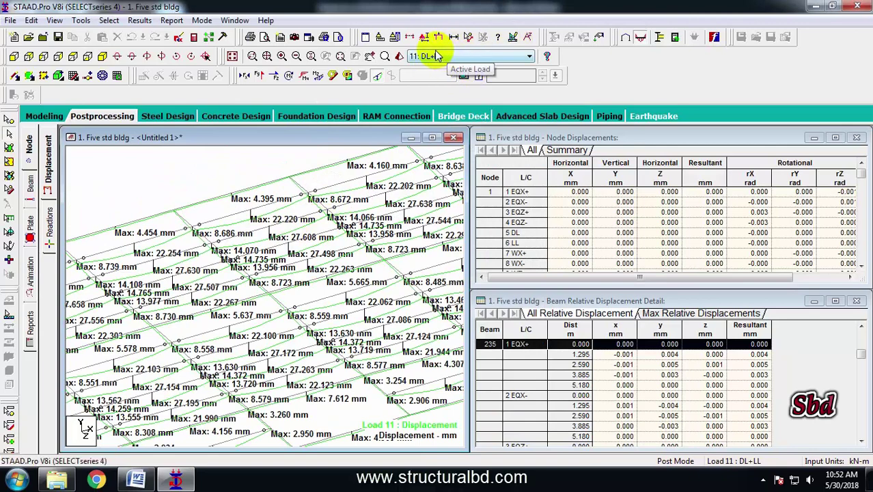
pyautogui.moveTo(240, 239); pyautogui.dragTo(284, 255, button='middle')
pyautogui.scroll(-1, 309, 224)
pyautogui.moveTo(257, 291); pyautogui.dragTo(296, 243, button='middle')
pyautogui.moveTo(295, 295); pyautogui.dragTo(355, 272, button='middle')
pyautogui.moveTo(235, 312)
pyautogui.mouseDown(button='middle')
pyautogui.moveTo(277, 292)
pyautogui.moveTo(283, 273)
pyautogui.moveTo(403, 268)
pyautogui.moveTo(282, 282)
pyautogui.moveTo(312, 253)
pyautogui.moveTo(341, 253)
pyautogui.moveTo(330, 280)
pyautogui.mouseUp(button='middle')
# Step: Compare the floor's displacements under several load cases, finishing with 5: DL as the active load
pyautogui.click(469, 57)
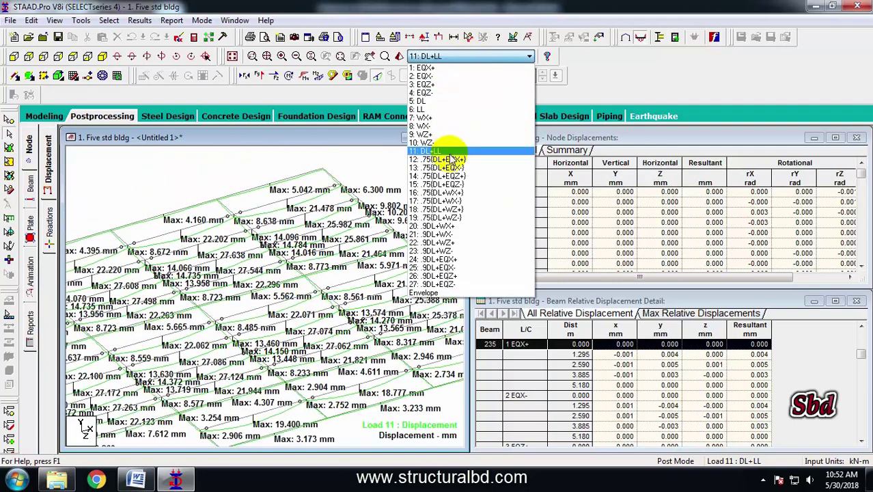
pyautogui.click(446, 149)
pyautogui.click(464, 59)
pyautogui.click(444, 167)
pyautogui.click(469, 56)
pyautogui.click(438, 102)
pyautogui.click(464, 56)
pyautogui.click(431, 109)
# Step: Review the dead-load displacement values across the floor and turn off the deflection display
pyautogui.scroll(1, 342, 276)
pyautogui.moveTo(294, 284); pyautogui.dragTo(343, 253, button='middle')
pyautogui.scroll(-1, 288, 275)
pyautogui.moveTo(273, 281); pyautogui.dragTo(405, 259, button='middle')
pyautogui.scroll(-1, 359, 265)
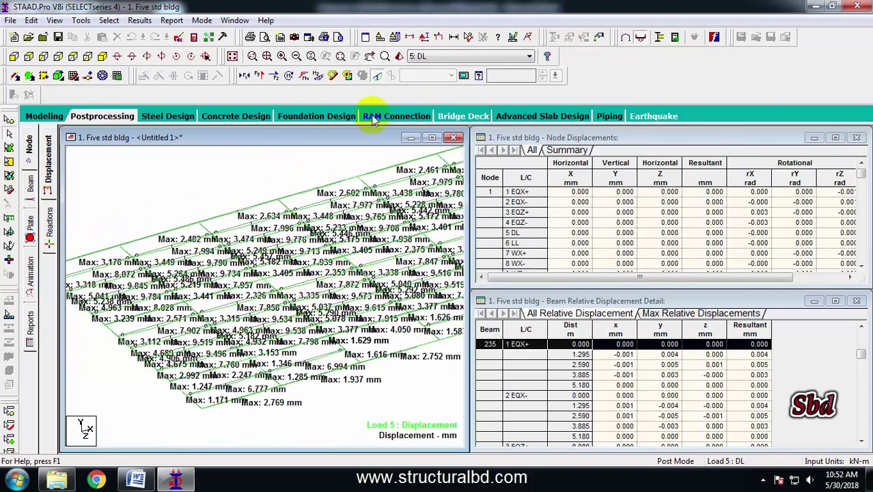
pyautogui.click(378, 77)
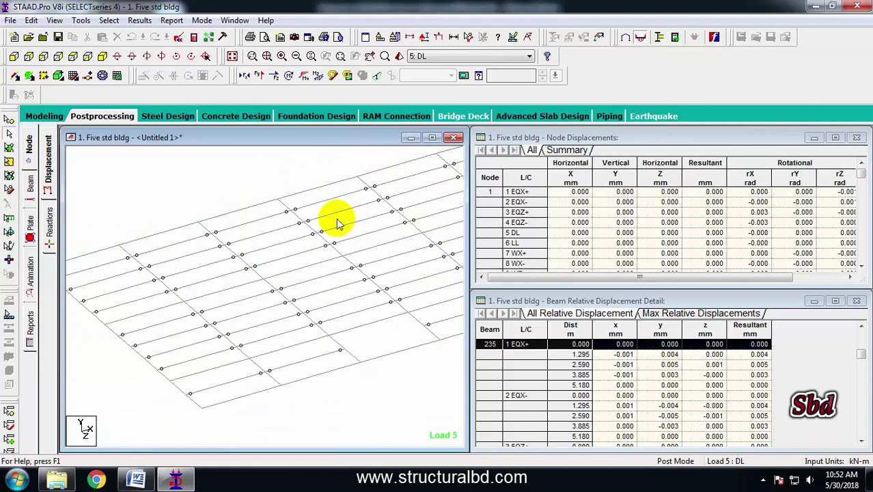
# Step: Display the Bending Z moment diagrams on the floor beams and make 11: DL+LL the active load case
pyautogui.moveTo(285, 231); pyautogui.dragTo(344, 244, button='middle')
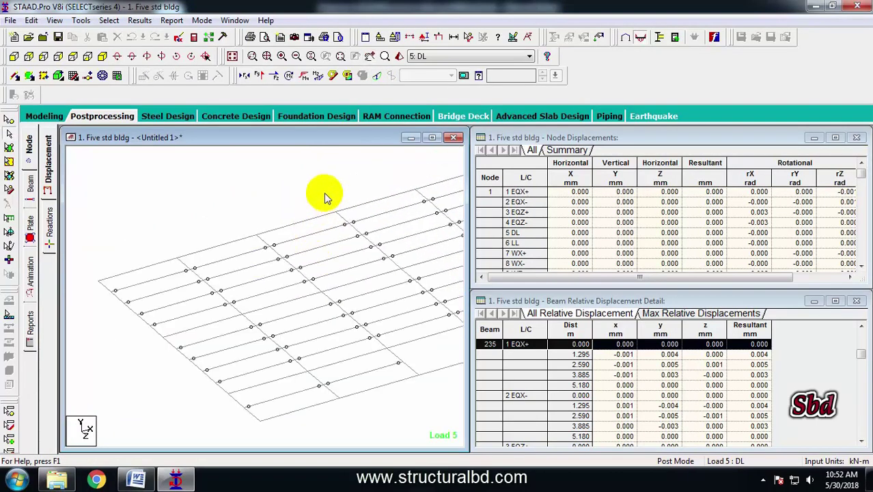
pyautogui.click(318, 76)
pyautogui.scroll(-1, 286, 270)
pyautogui.moveTo(286, 270)
pyautogui.mouseDown(button='middle')
pyautogui.moveTo(302, 269)
pyautogui.moveTo(283, 276)
pyautogui.moveTo(294, 261)
pyautogui.mouseUp(button='middle')
pyautogui.moveTo(349, 238); pyautogui.dragTo(263, 259, button='middle')
pyautogui.scroll(-1, 324, 240)
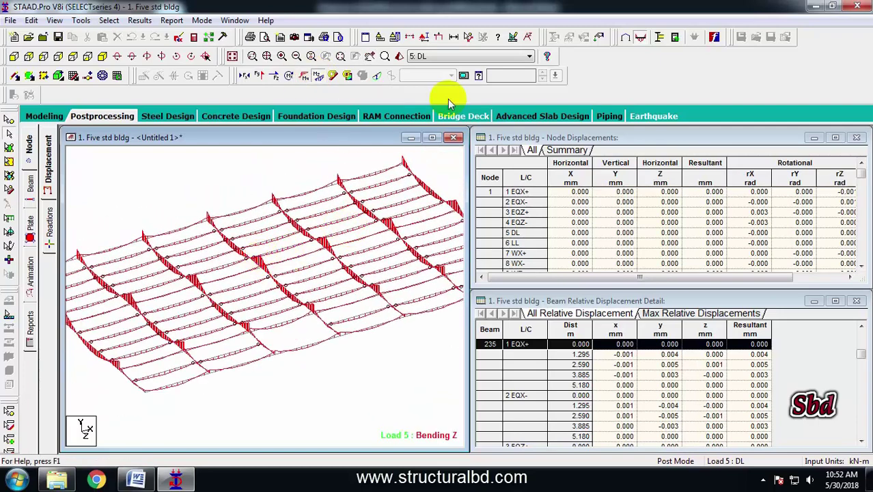
pyautogui.click(437, 56)
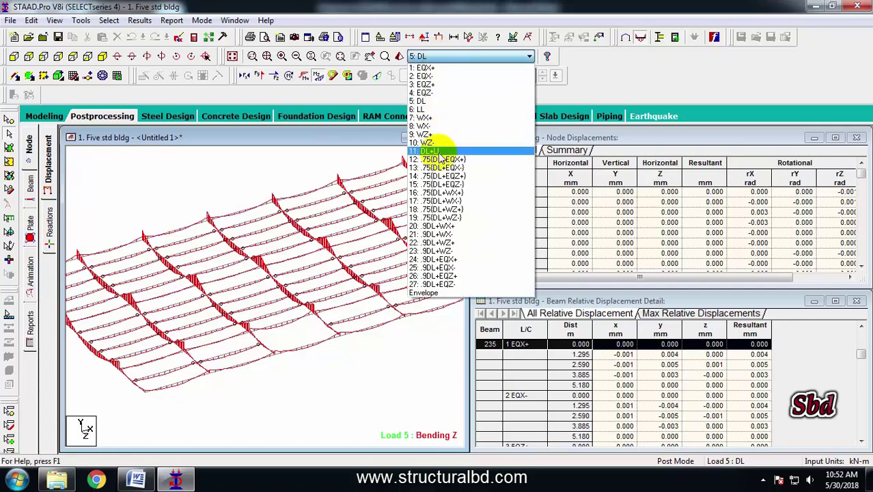
pyautogui.click(441, 152)
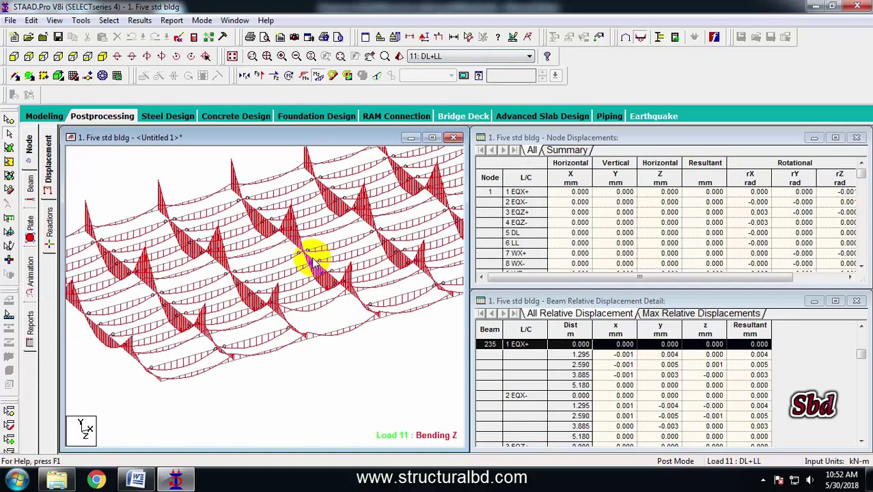
# Step: Annotate all floor beams with their bending values at the ends, maximum and mid point
pyautogui.scroll(-3, 312, 265)
pyautogui.moveTo(345, 246); pyautogui.dragTo(322, 328, button='middle')
pyautogui.click(142, 22)
pyautogui.click(186, 223)
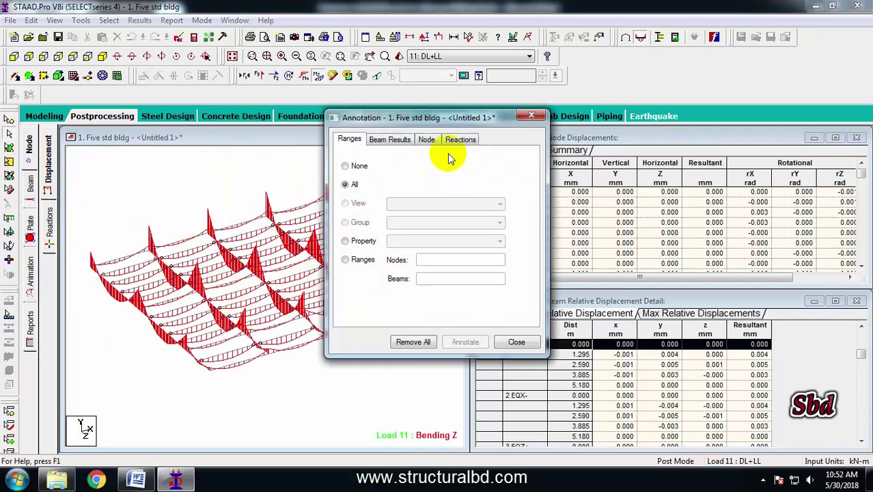
pyautogui.click(389, 143)
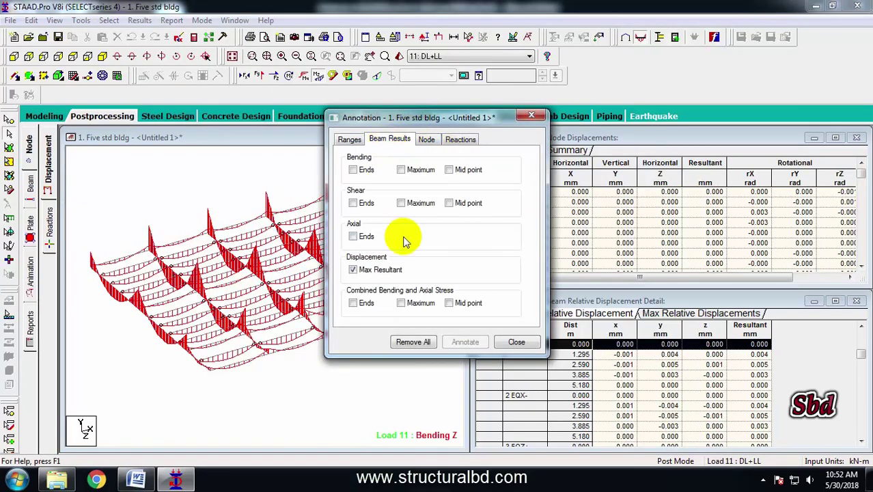
pyautogui.click(353, 170)
pyautogui.click(401, 170)
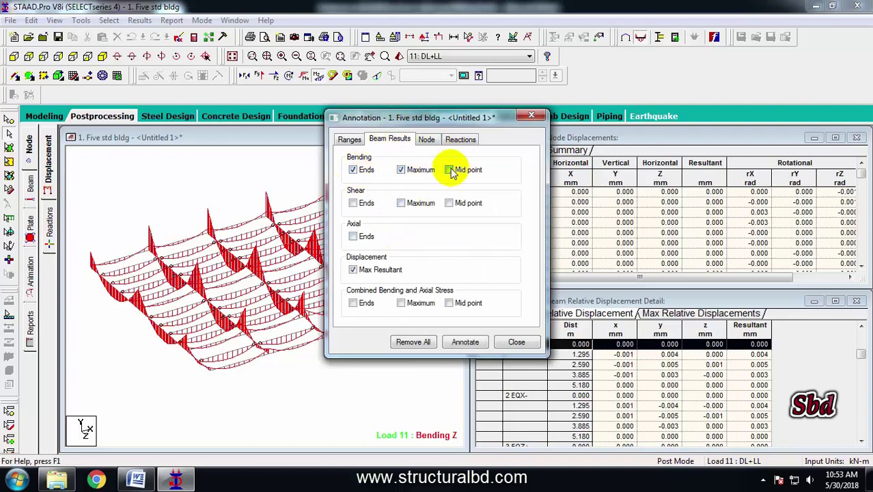
pyautogui.click(450, 170)
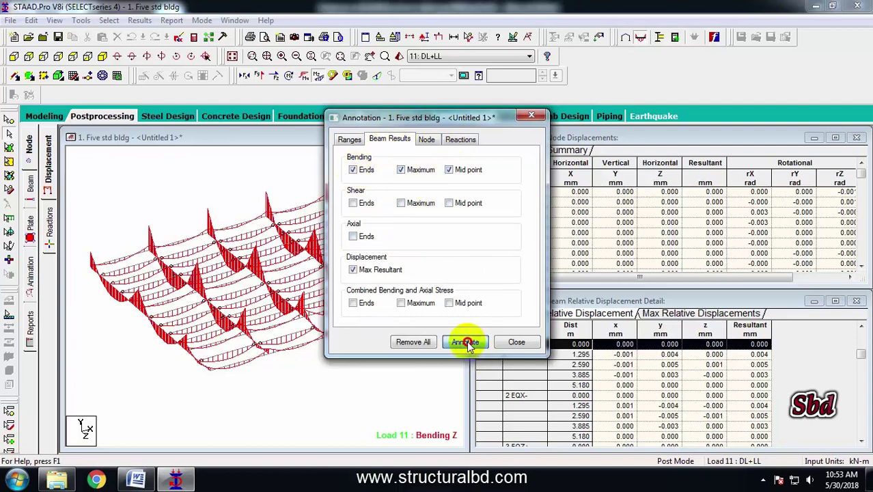
pyautogui.click(467, 342)
pyautogui.click(550, 270)
pyautogui.click(517, 342)
# Step: Inspect the Bending - Z moments along an outer-edge floor beam, beam 84, for load case 11:DL+LL
pyautogui.scroll(5, 311, 253)
pyautogui.scroll(4, 342, 268)
pyautogui.moveTo(308, 274); pyautogui.dragTo(270, 241, button='middle')
pyautogui.scroll(2, 234, 269)
pyautogui.scroll(3, 256, 287)
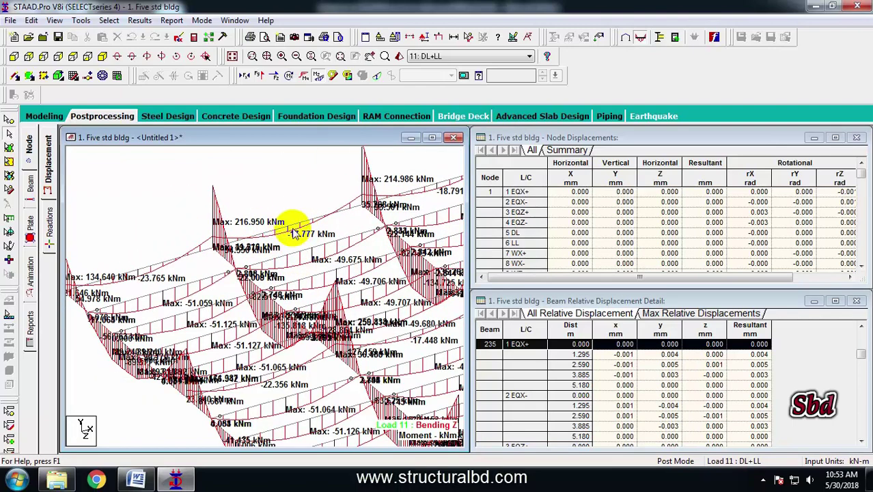
pyautogui.doubleClick(289, 223)
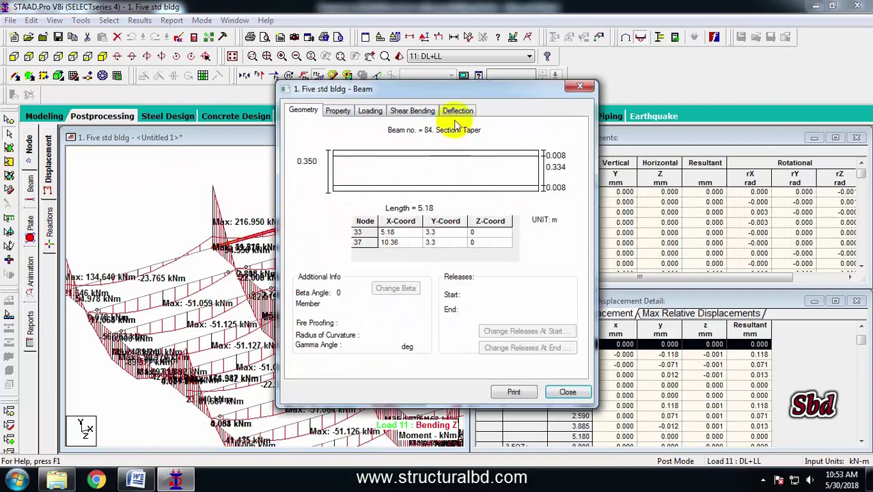
pyautogui.click(413, 114)
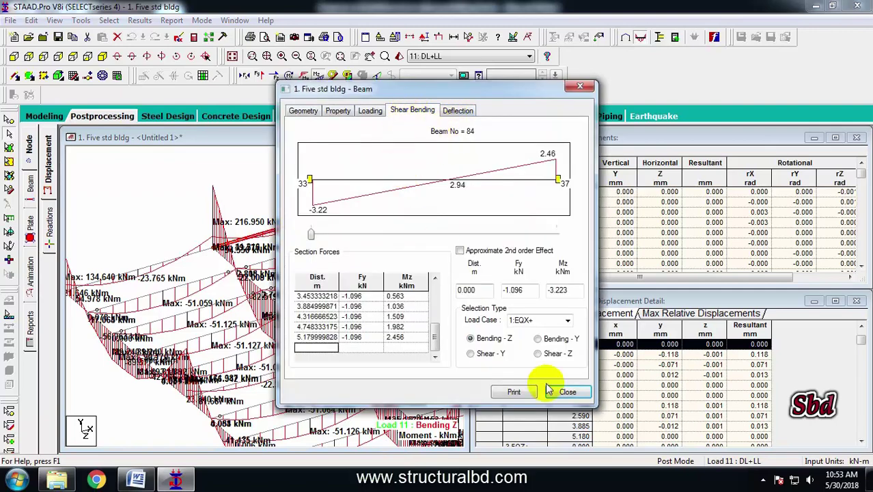
pyautogui.click(567, 321)
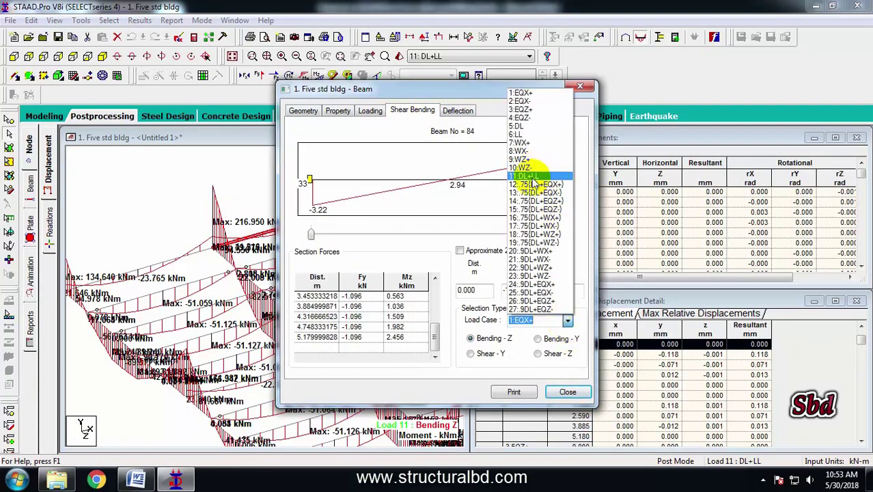
pyautogui.click(526, 231)
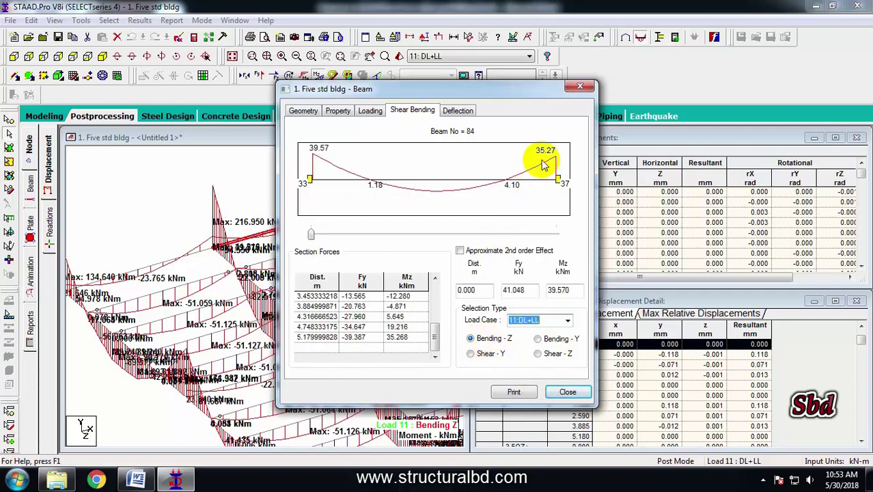
pyautogui.moveTo(310, 235); pyautogui.dragTo(464, 235)
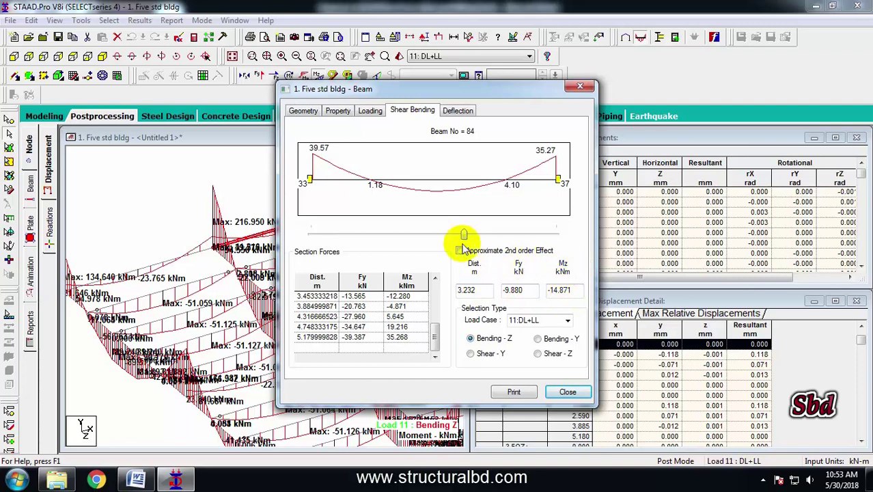
pyautogui.moveTo(464, 234); pyautogui.dragTo(342, 239)
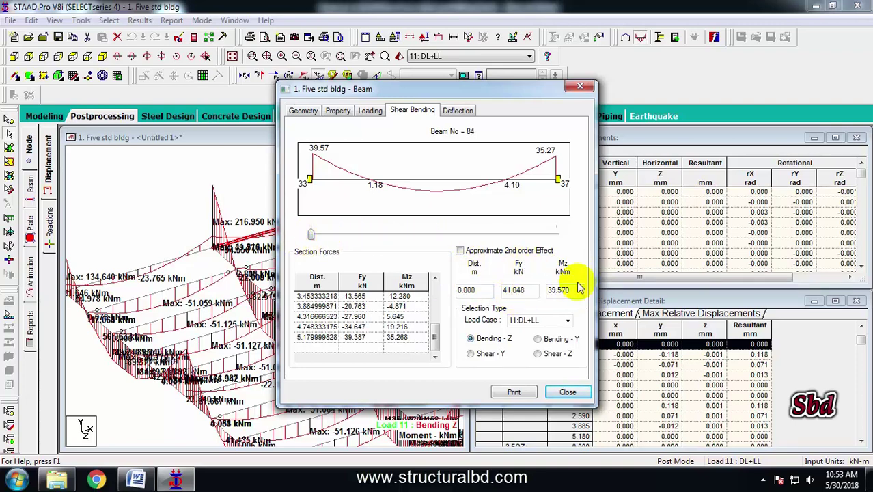
# Step: Check beam 84's bending and Shear - Y diagrams for load case 14:.75(DL+EQZ+)
pyautogui.click(567, 320)
pyautogui.click(506, 243)
pyautogui.click(568, 320)
pyautogui.click(537, 209)
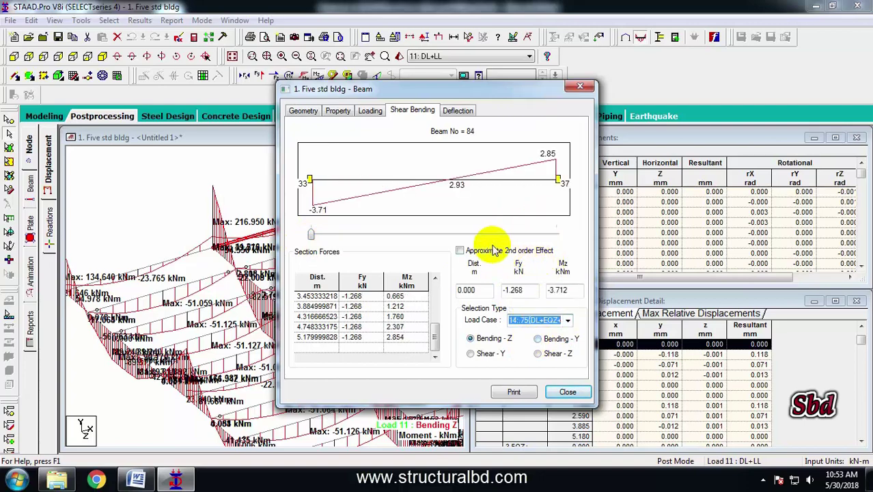
pyautogui.click(470, 357)
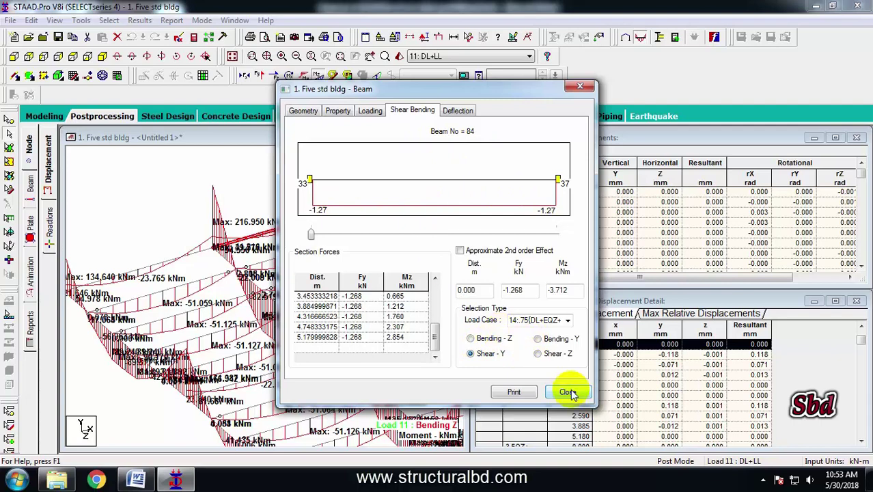
# Step: Check beam 84's global Y-direction deflection for load case 11:DL+LL and close the beam's details
pyautogui.click(456, 110)
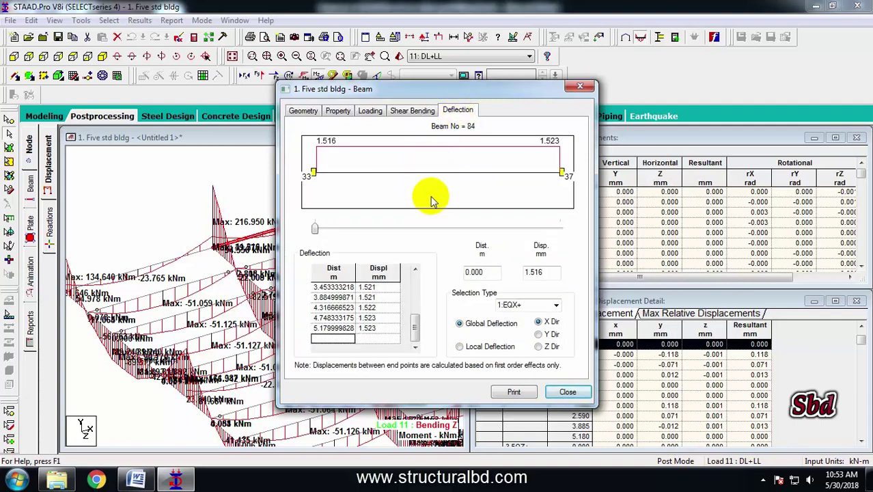
pyautogui.click(554, 305)
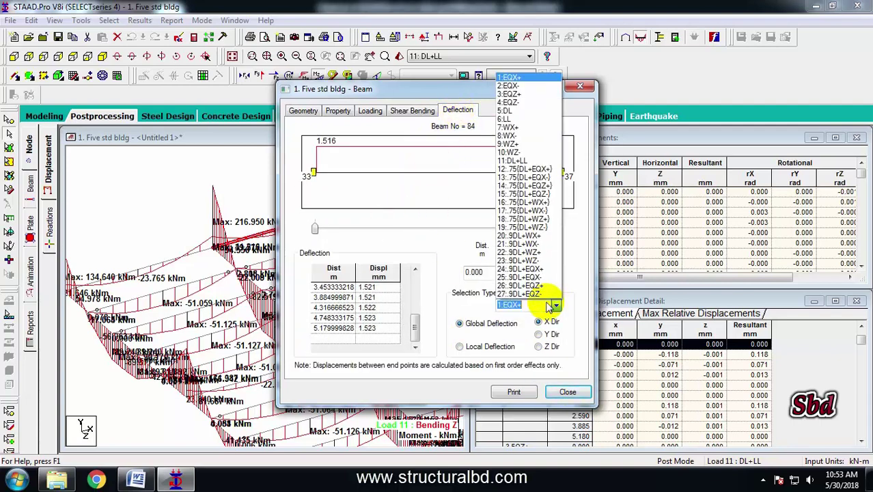
pyautogui.click(531, 161)
pyautogui.click(540, 335)
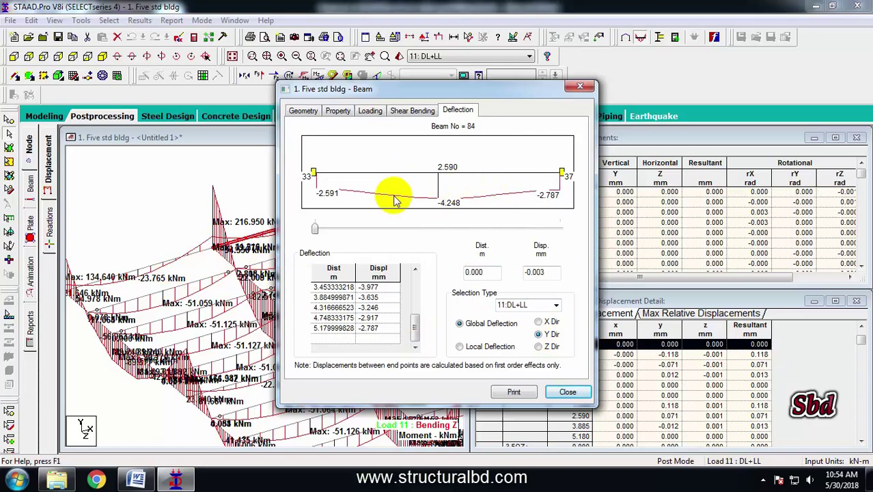
pyautogui.click(568, 393)
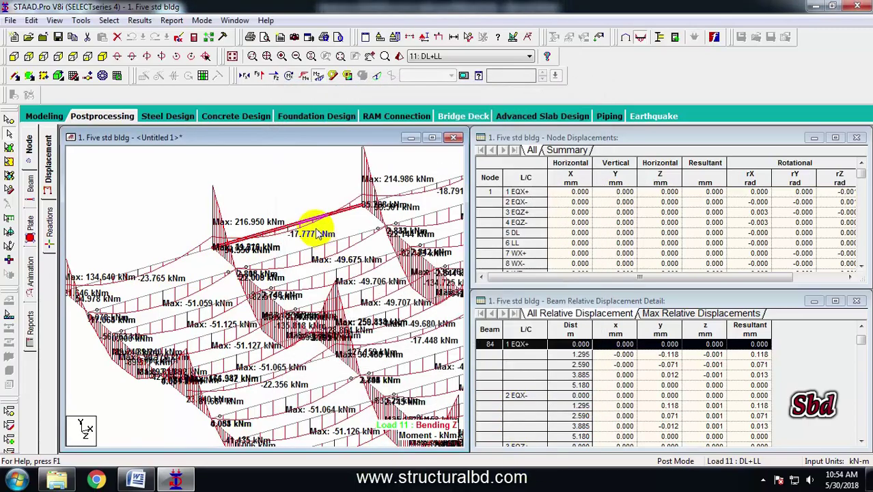
# Step: Bring back the whole structure and turn off the Bending Z diagrams
pyautogui.scroll(-1, 340, 258)
pyautogui.moveTo(340, 258); pyautogui.dragTo(439, 231, button='middle')
pyautogui.scroll(-1, 439, 230)
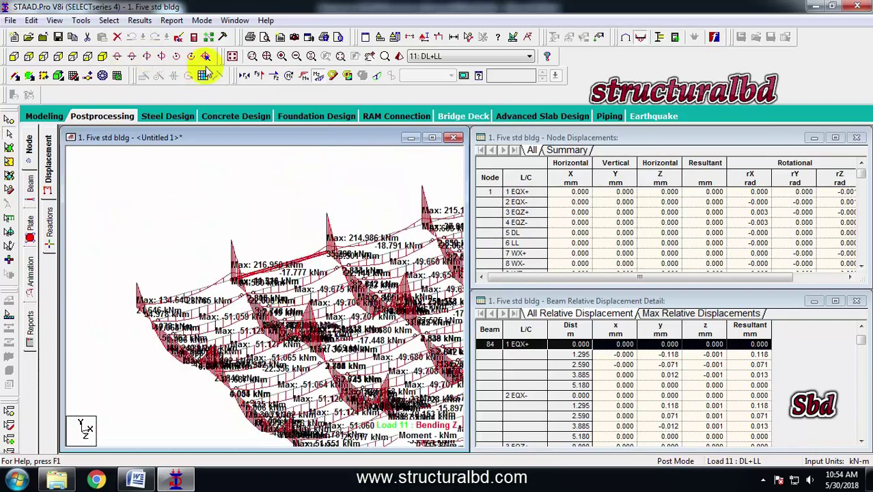
pyautogui.click(232, 56)
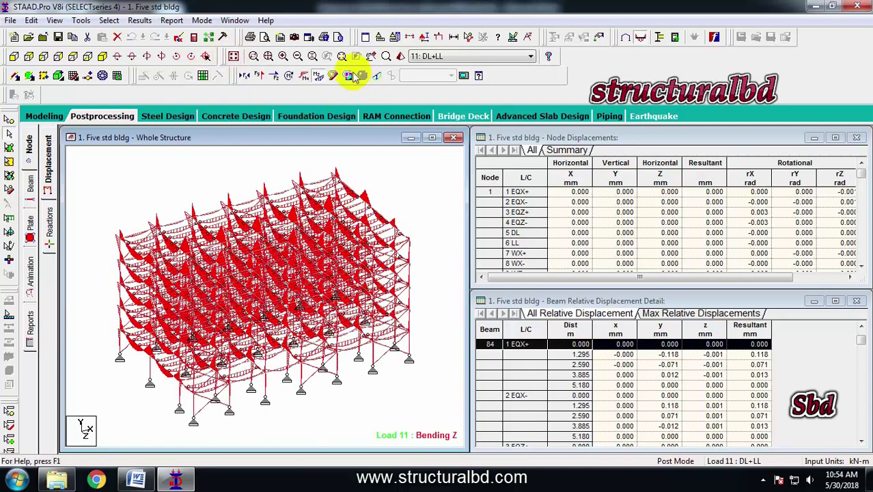
pyautogui.click(319, 77)
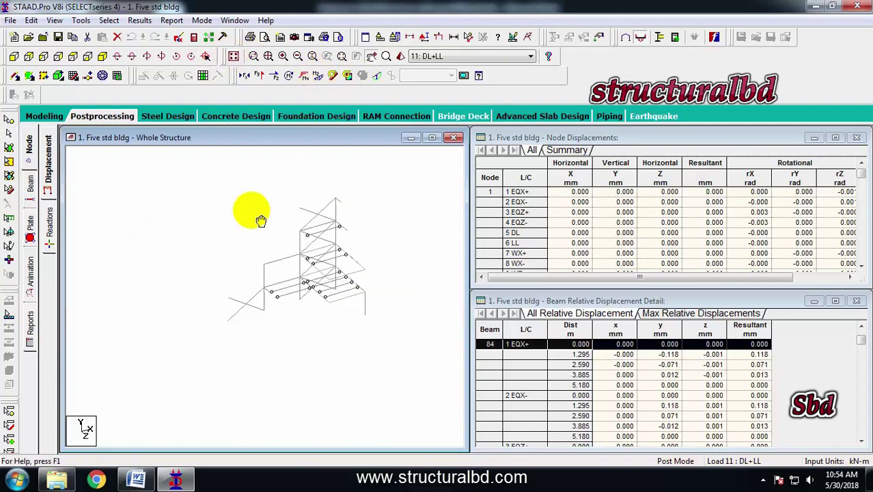
# Step: Select the transverse frame on the middle grid line in plan and open it in a new view
pyautogui.click(71, 56)
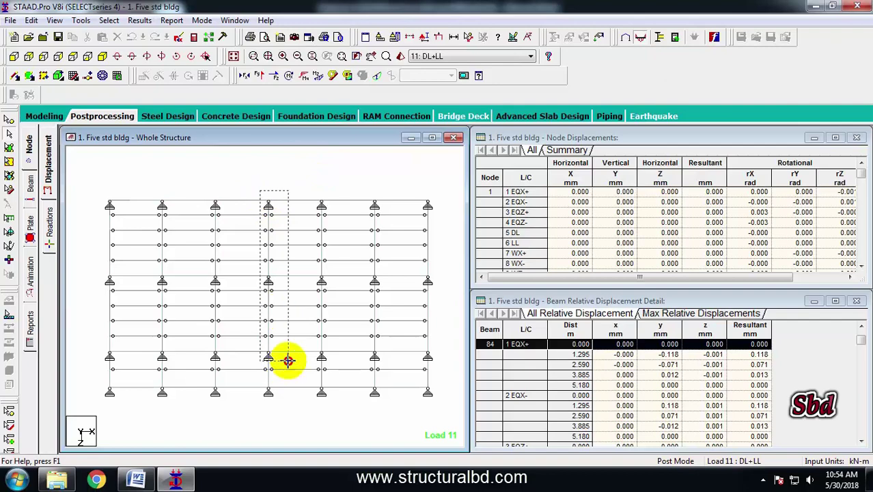
pyautogui.moveTo(272, 401); pyautogui.dragTo(276, 406)
pyautogui.rightClick(278, 415)
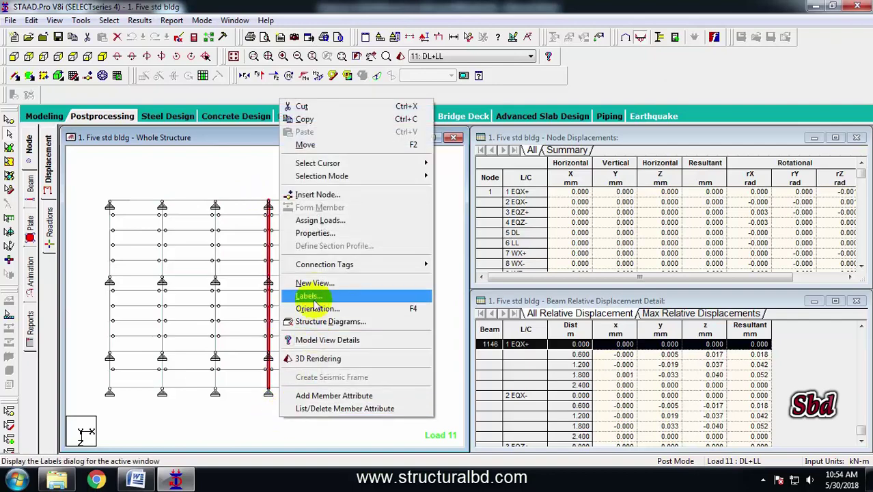
pyautogui.click(314, 283)
pyautogui.click(517, 220)
# Step: Show the isolated frame in isometric view with its Bending Z moment diagrams
pyautogui.click(88, 56)
pyautogui.scroll(2, 275, 296)
pyautogui.moveTo(298, 301); pyautogui.dragTo(271, 294, button='middle')
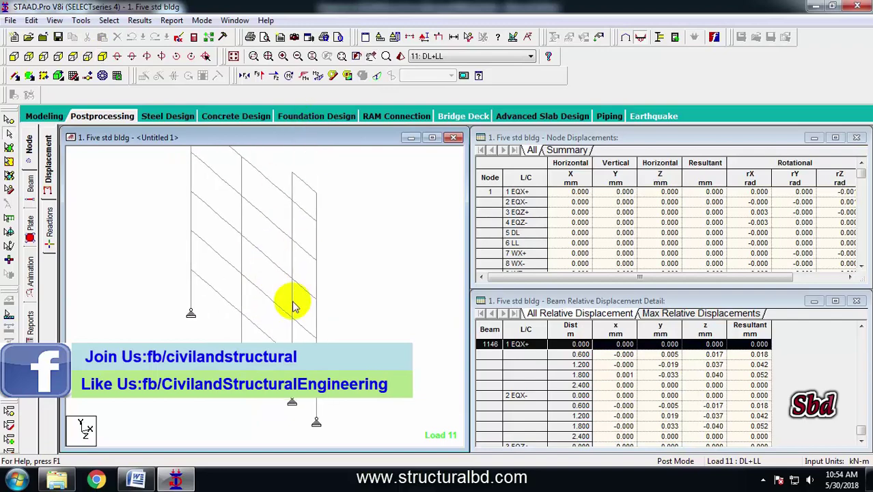
pyautogui.moveTo(317, 402); pyautogui.dragTo(312, 358, button='middle')
pyautogui.click(316, 75)
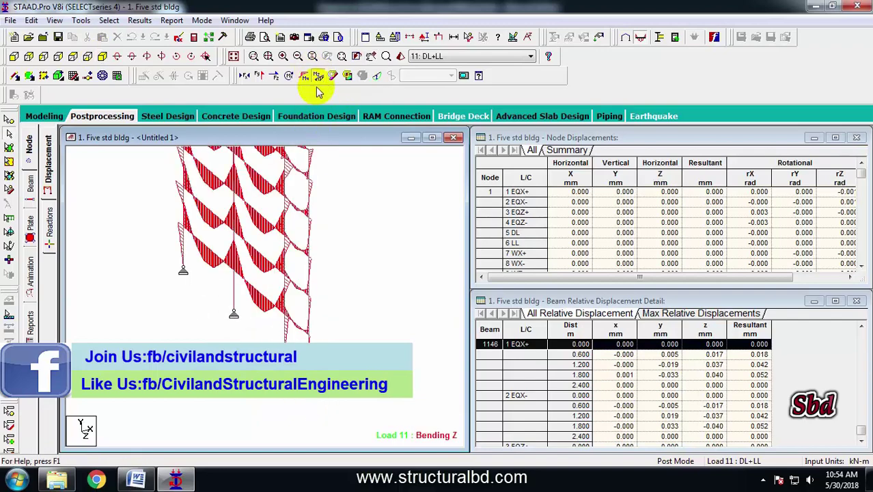
# Step: Look up the shear and bending results of the ground-storey column, beam 60, and close its details
pyautogui.click(287, 336)
pyautogui.doubleClick(287, 336)
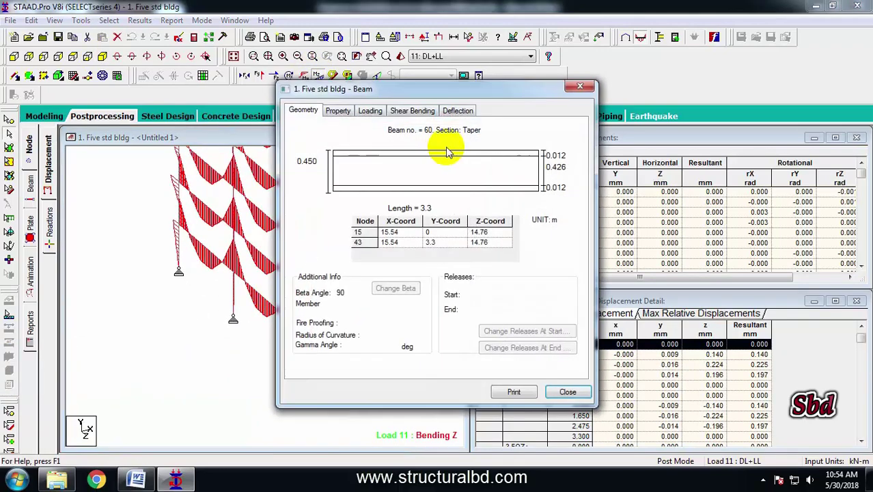
pyautogui.click(408, 112)
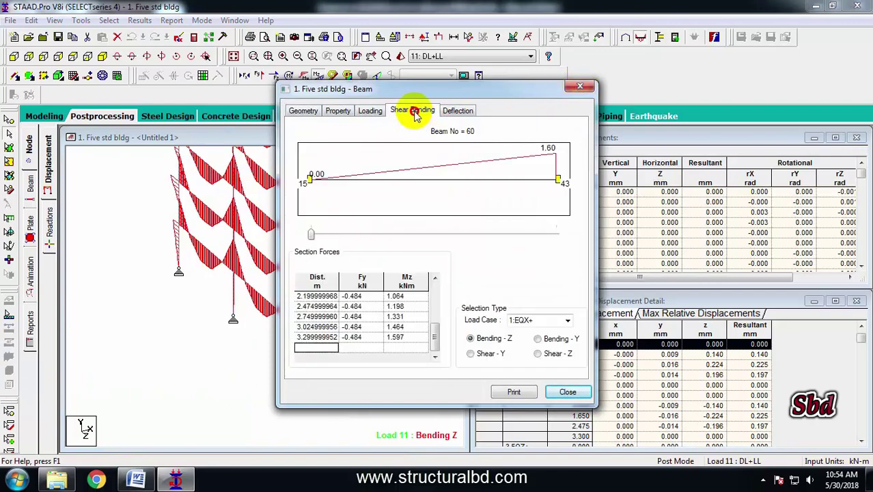
pyautogui.click(580, 87)
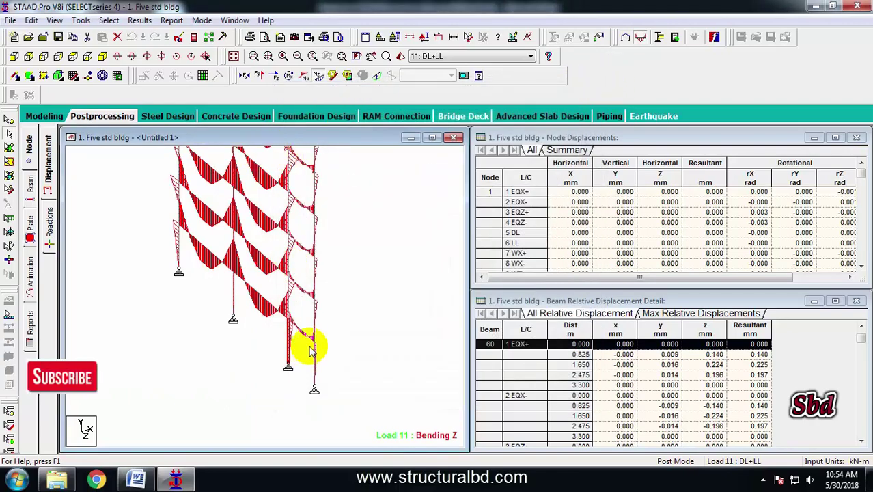
# Step: Annotate the isolated frame's members with bending values at the ends, maximum and mid point
pyautogui.click(138, 20)
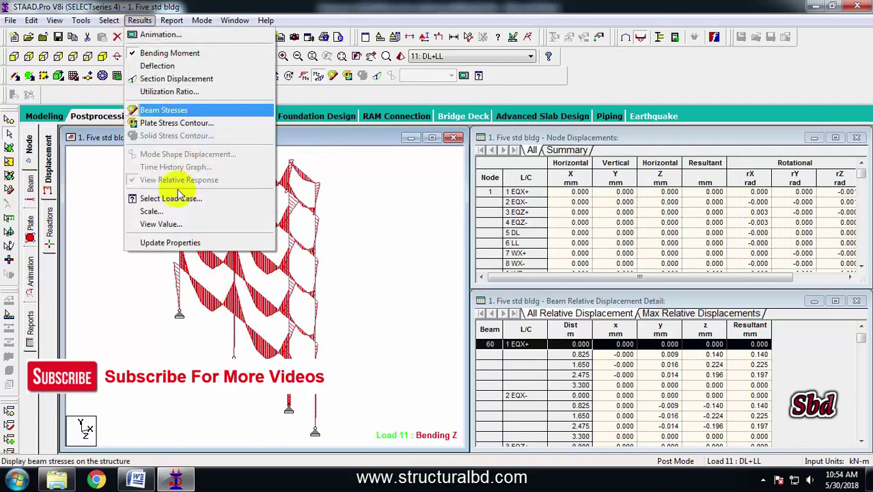
pyautogui.click(162, 223)
pyautogui.click(396, 140)
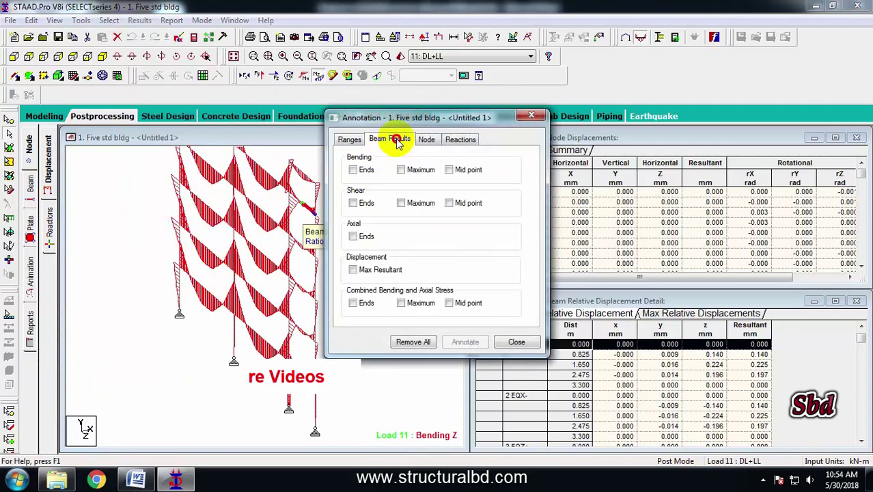
pyautogui.click(353, 169)
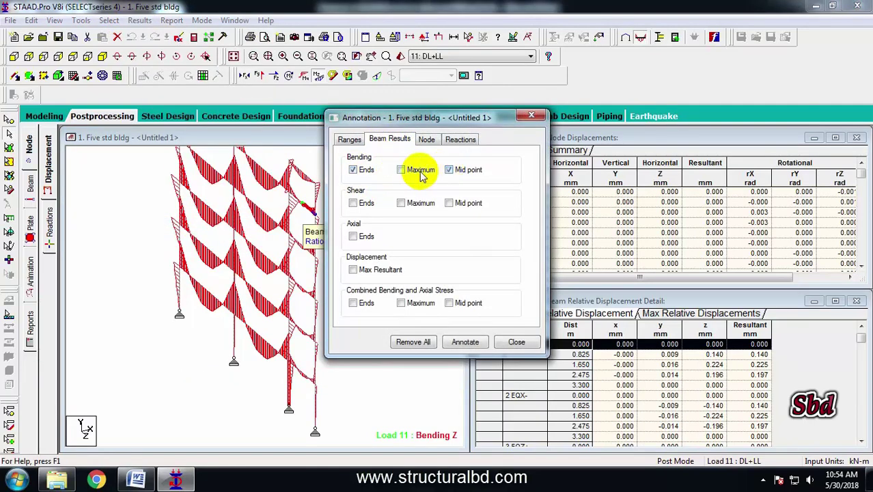
pyautogui.click(464, 342)
pyautogui.click(514, 341)
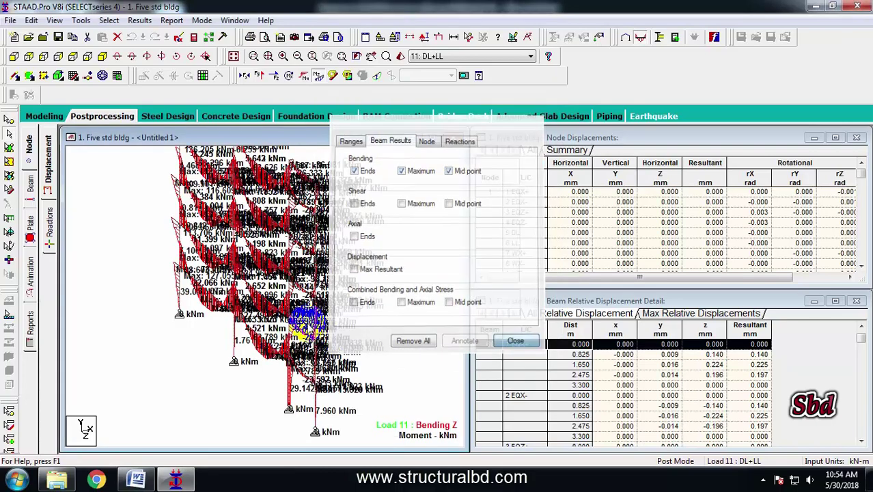
# Step: Switch the isolated frame's display from Bending Z moment diagrams to Axial Force diagrams
pyautogui.scroll(5, 307, 345)
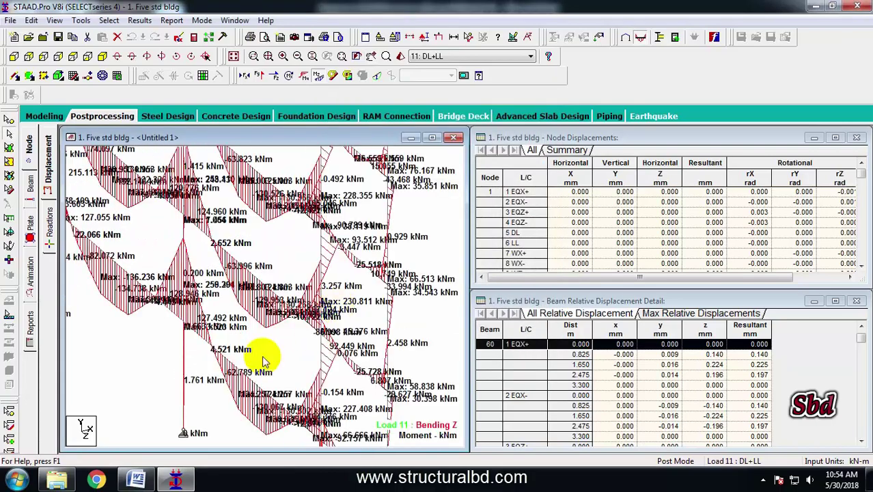
pyautogui.scroll(-1, 237, 297)
pyautogui.click(319, 76)
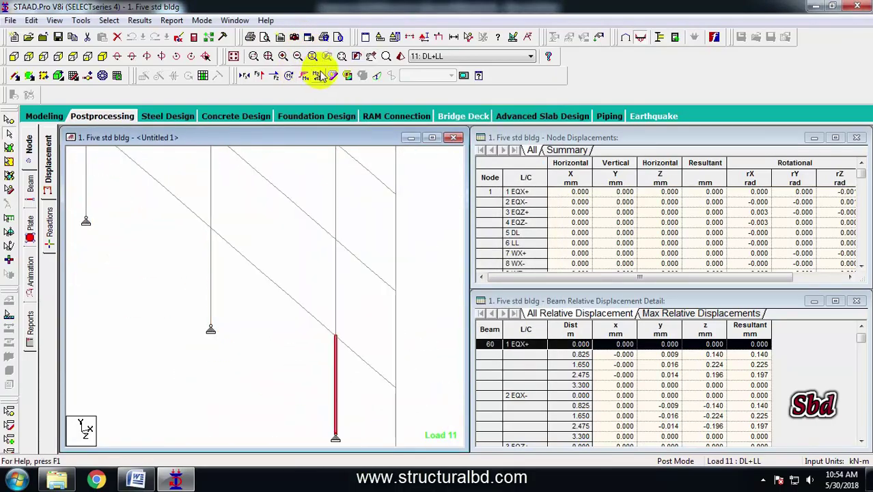
pyautogui.click(246, 77)
pyautogui.scroll(-4, 365, 318)
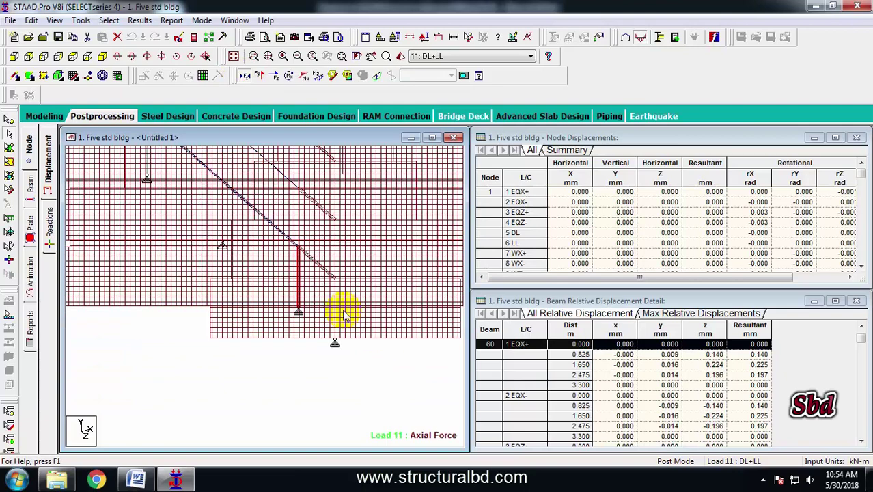
# Step: Scale down the axial force diagrams until the individual columns of the isolated frame can be told apart
pyautogui.keyDown('ctrl'); pyautogui.scroll(-8, 342, 316); pyautogui.keyUp('ctrl')
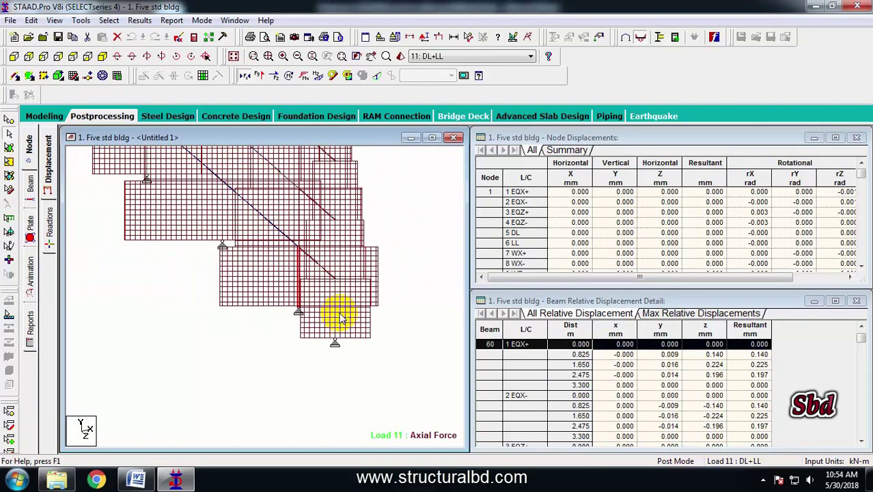
pyautogui.keyDown('ctrl'); pyautogui.scroll(-4, 349, 302); pyautogui.keyUp('ctrl')
pyautogui.moveTo(296, 246); pyautogui.dragTo(336, 305, button='middle')
pyautogui.keyDown('ctrl'); pyautogui.scroll(-3, 335, 309); pyautogui.keyUp('ctrl')
pyautogui.moveTo(277, 288); pyautogui.dragTo(247, 285, button='middle')
pyautogui.scroll(-3, 297, 339)
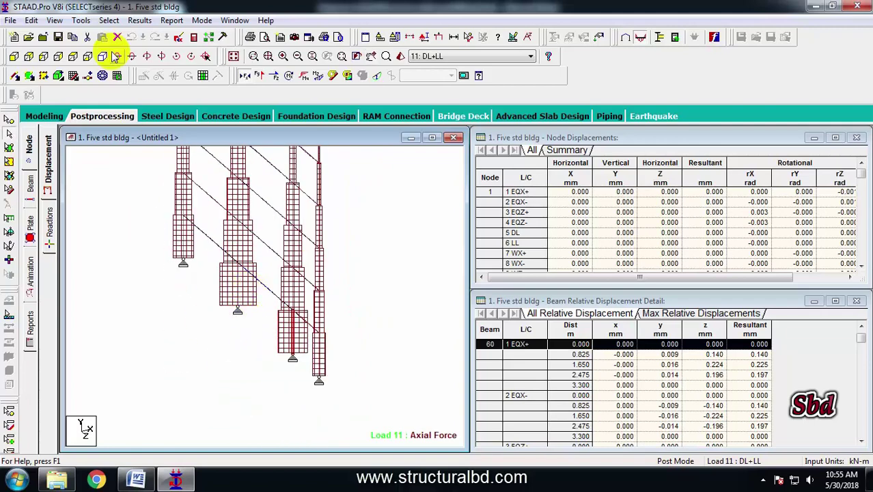
# Step: Annotate the isolated frame's members with axial force values at their ends
pyautogui.click(140, 24)
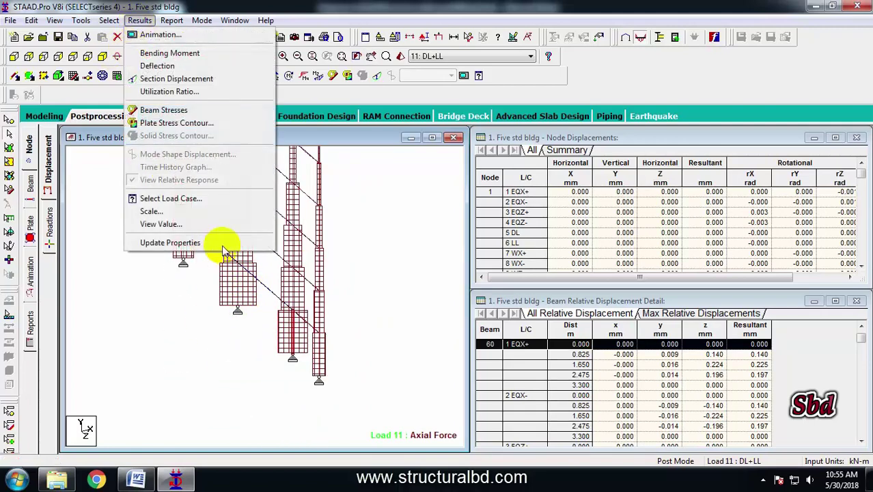
pyautogui.click(171, 224)
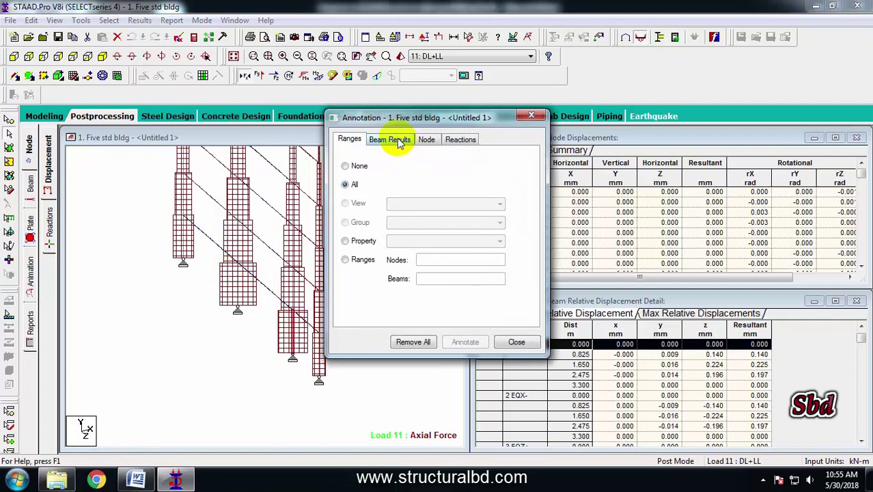
pyautogui.click(400, 140)
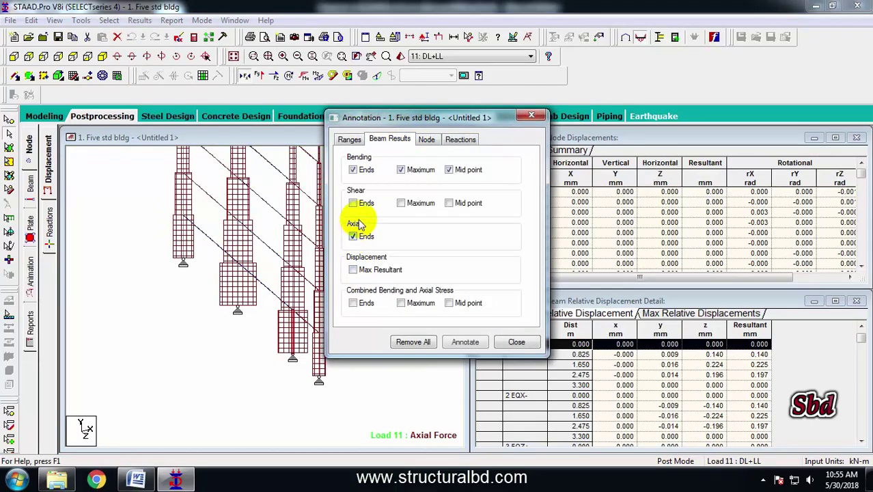
pyautogui.click(478, 348)
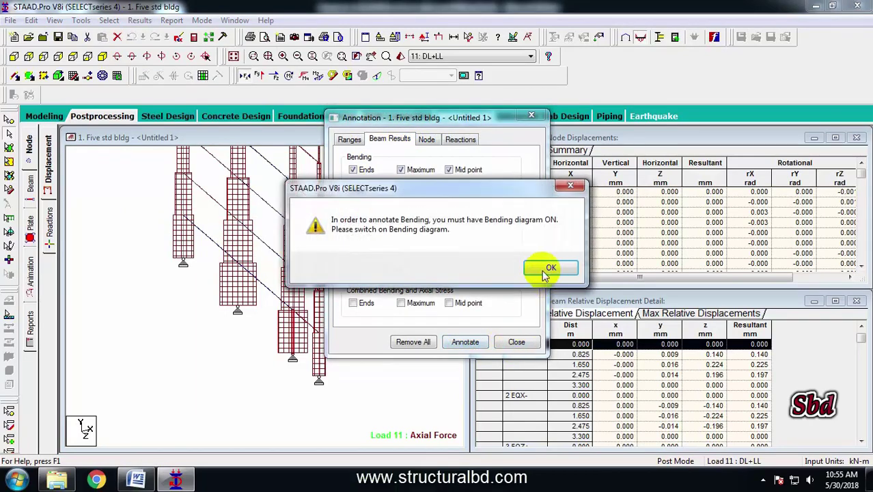
pyautogui.click(552, 270)
pyautogui.click(518, 342)
# Step: Examine the annotated axial forces in the columns and beams of the isolated frame for load case 11: DL+LL
pyautogui.scroll(3, 275, 346)
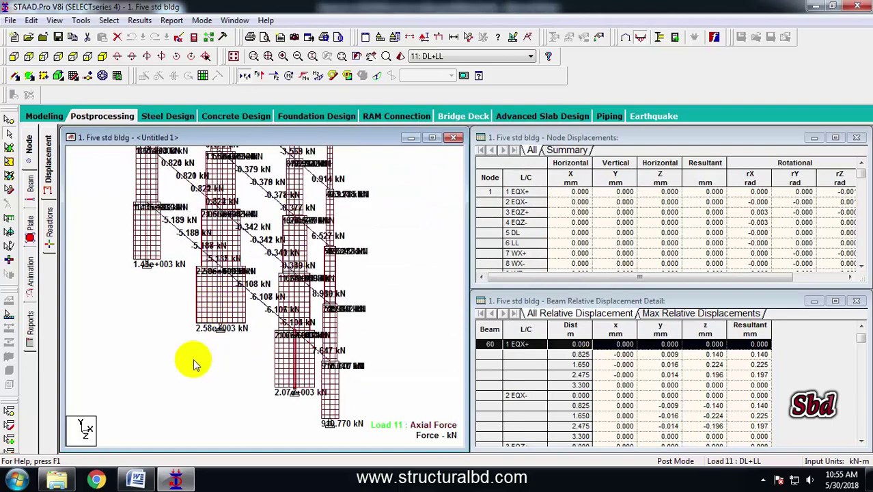
pyautogui.moveTo(189, 344); pyautogui.dragTo(230, 323, button='middle')
pyautogui.moveTo(228, 266); pyautogui.dragTo(224, 311, button='middle')
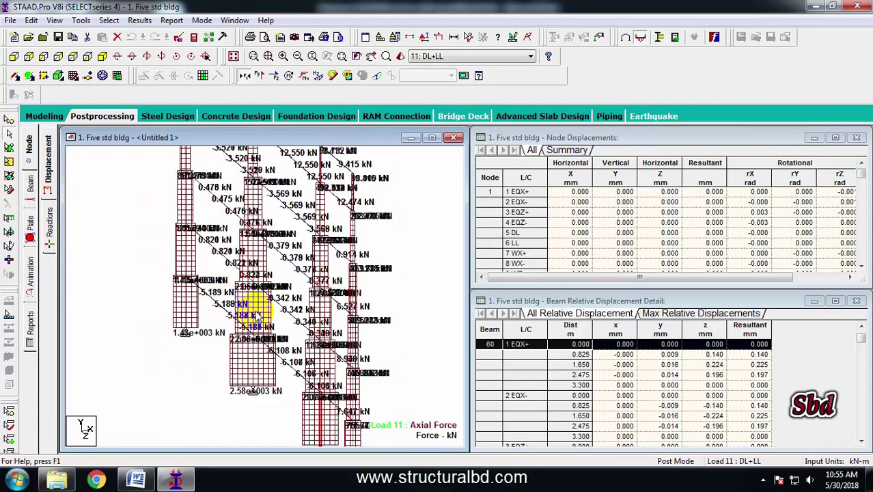
pyautogui.scroll(-2, 239, 293)
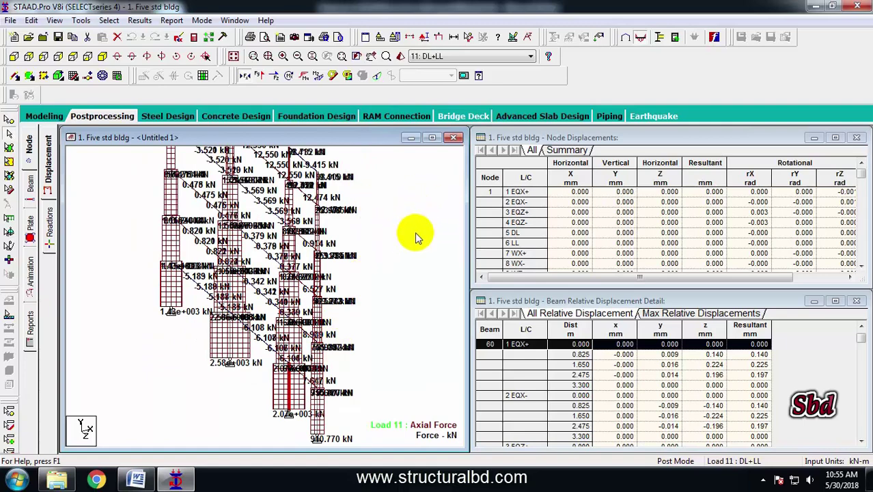
pyautogui.scroll(-2, 263, 244)
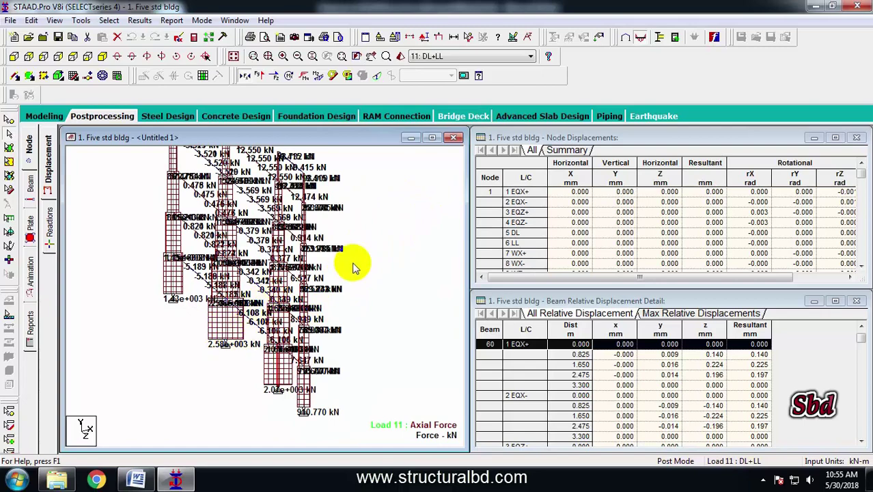
pyautogui.scroll(-2, 345, 263)
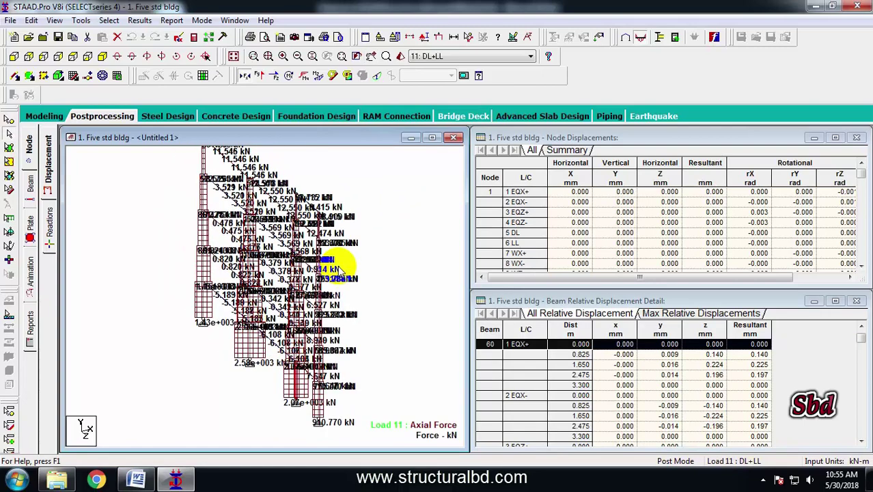
pyautogui.moveTo(236, 275); pyautogui.dragTo(255, 277, button='middle')
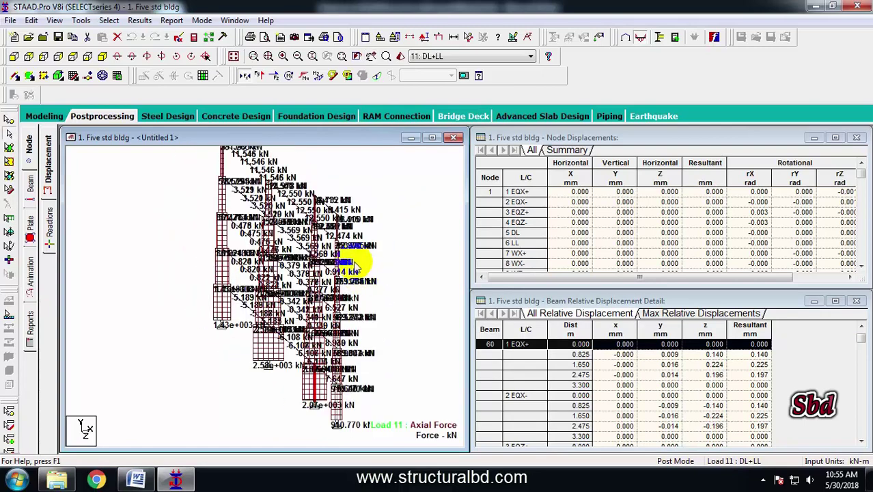
pyautogui.scroll(1, 281, 254)
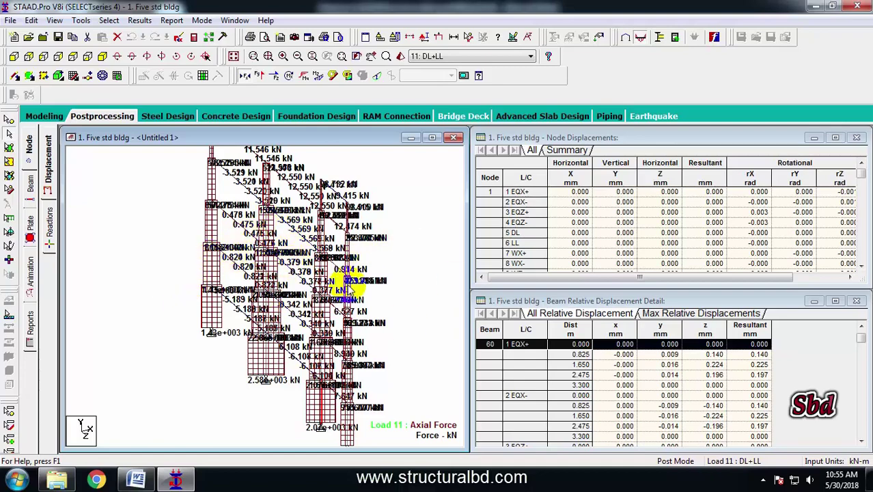
pyautogui.scroll(-1, 304, 266)
pyautogui.moveTo(294, 289); pyautogui.dragTo(289, 260, button='middle')
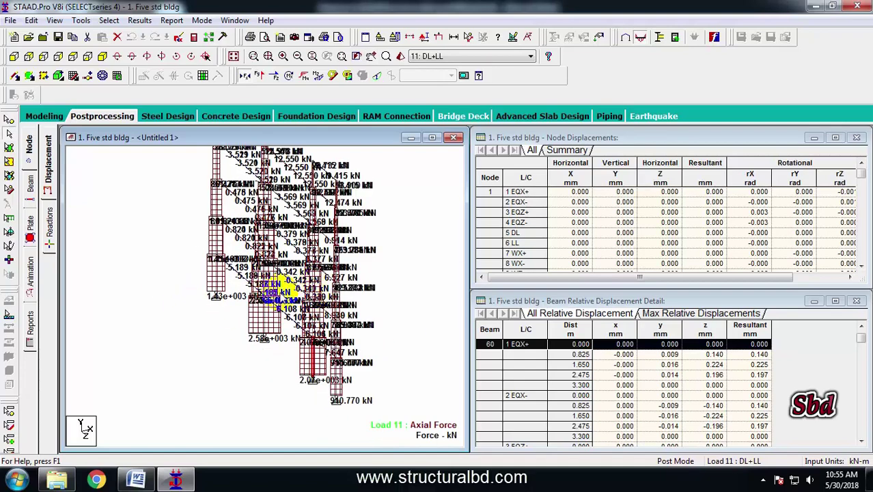
pyautogui.moveTo(356, 276); pyautogui.dragTo(260, 290, button='middle')
pyautogui.moveTo(177, 282); pyautogui.dragTo(257, 321, button='middle')
pyautogui.scroll(2, 288, 280)
pyautogui.scroll(-2, 284, 281)
pyautogui.scroll(2, 275, 292)
pyautogui.scroll(-1, 277, 296)
pyautogui.scroll(1, 286, 301)
pyautogui.scroll(-1, 284, 235)
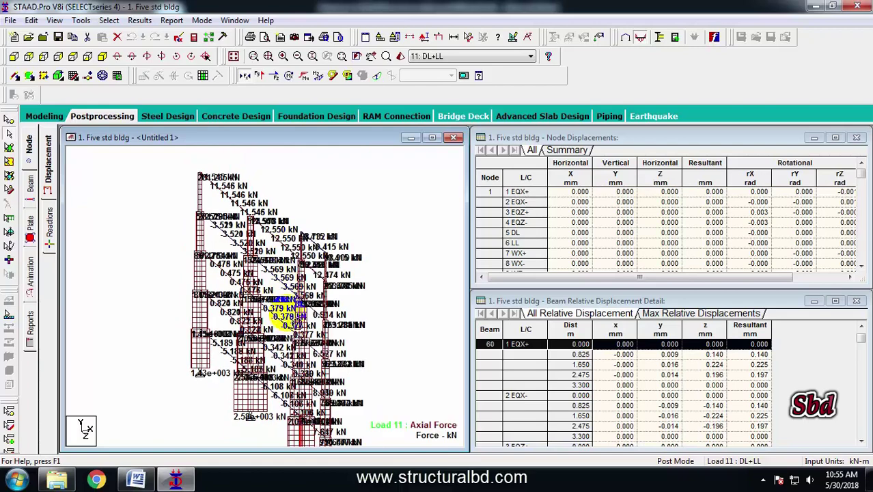
pyautogui.scroll(1, 281, 293)
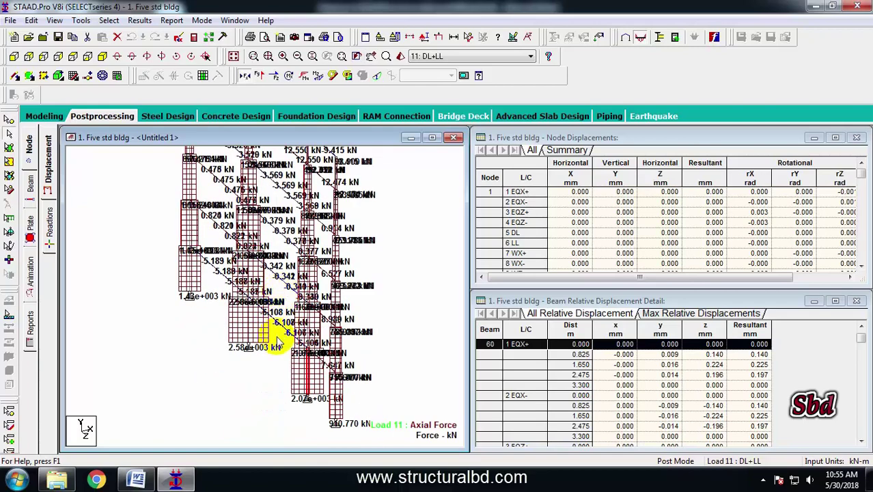
pyautogui.moveTo(227, 303); pyautogui.dragTo(285, 311, button='middle')
pyautogui.moveTo(335, 294); pyautogui.dragTo(304, 325, button='middle')
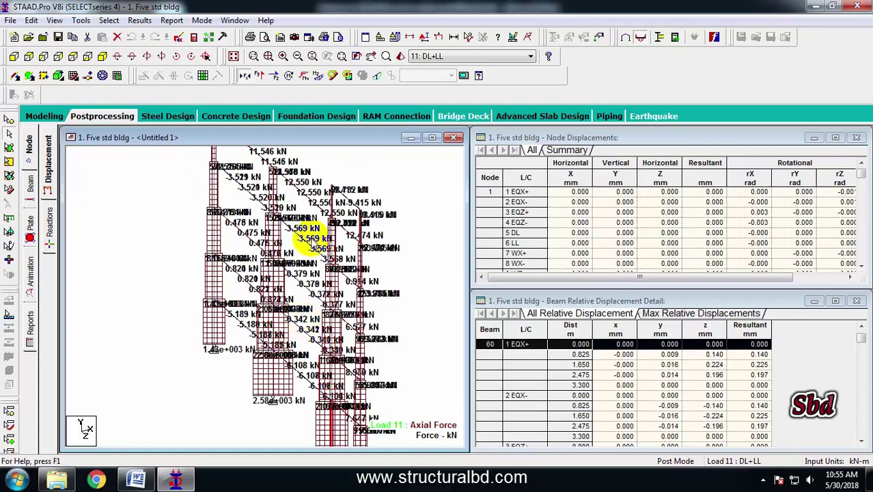
pyautogui.scroll(-1, 312, 241)
pyautogui.moveTo(304, 354); pyautogui.dragTo(298, 325, button='middle')
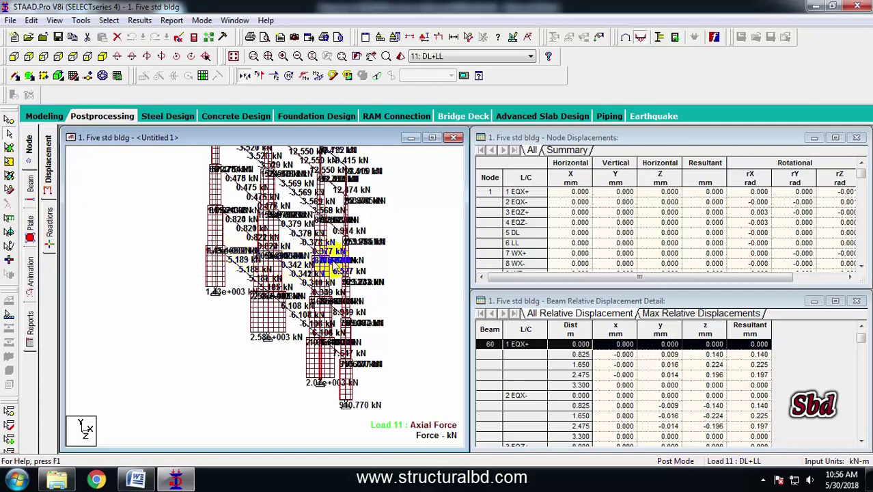
pyautogui.moveTo(300, 281); pyautogui.dragTo(326, 341, button='middle')
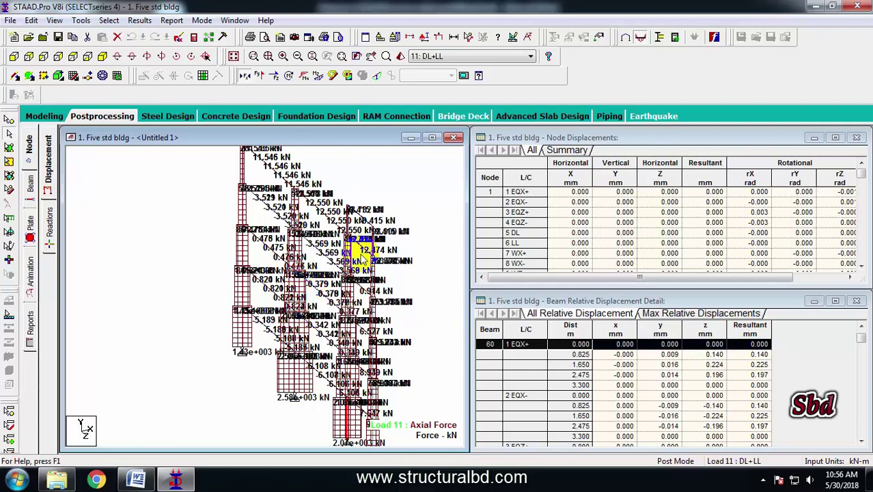
pyautogui.moveTo(285, 304); pyautogui.dragTo(270, 281, button='middle')
pyautogui.scroll(-2, 319, 261)
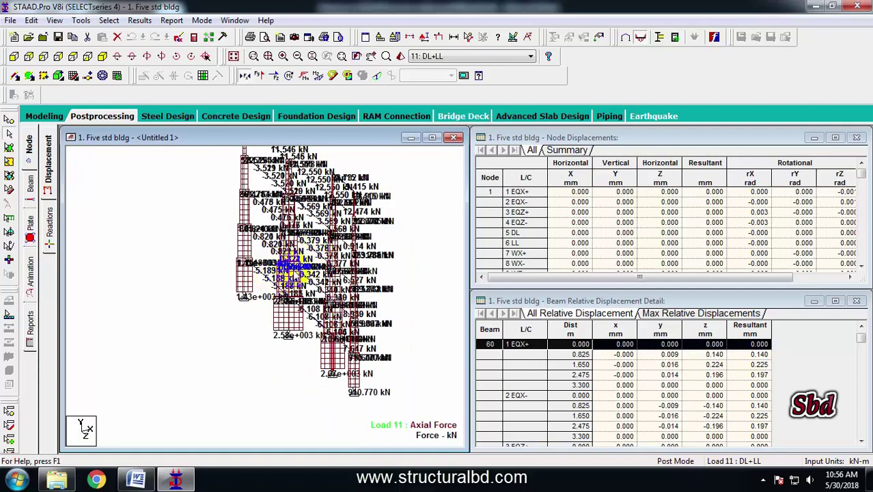
pyautogui.moveTo(314, 247); pyautogui.dragTo(296, 278, button='middle')
pyautogui.scroll(2, 280, 274)
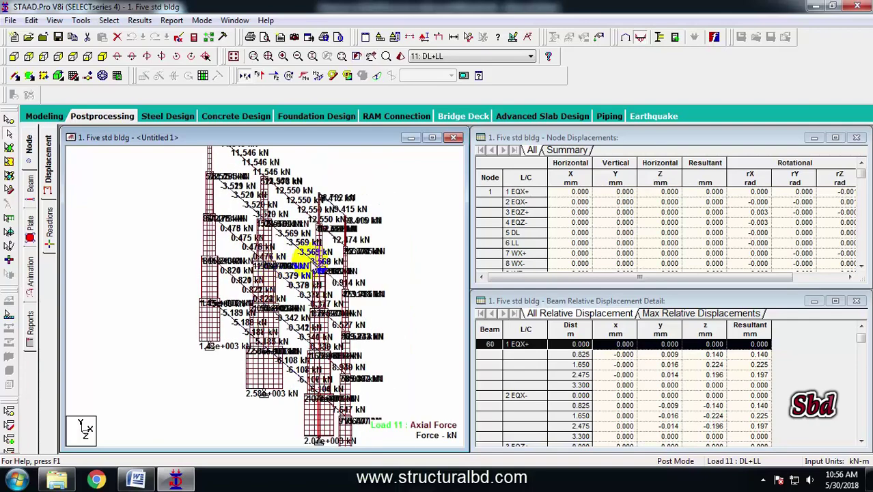
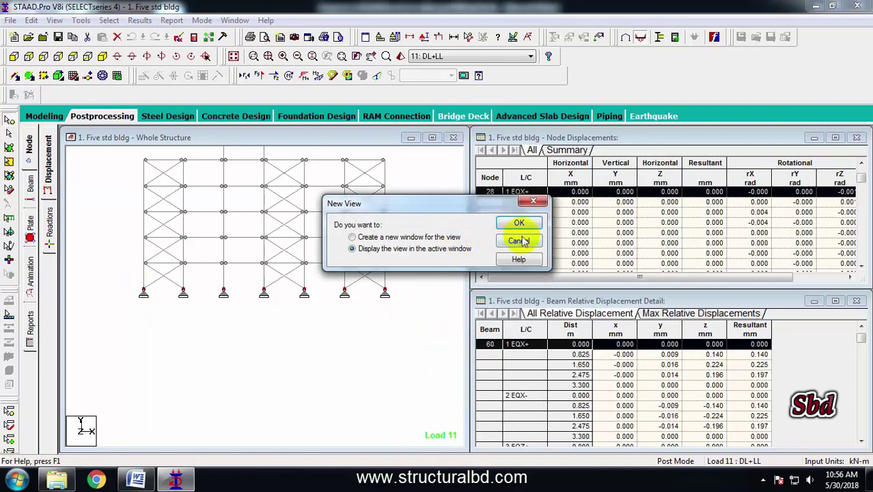
# Step: Show the isolated base supports in isometric view, hiding the support symbols and displaying the node numbers
pyautogui.click(103, 57)
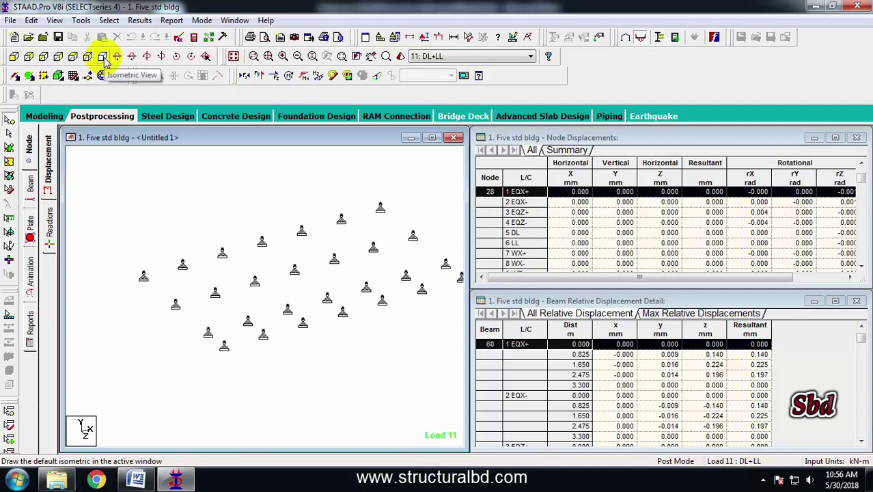
pyautogui.hotkey('shift', 's')
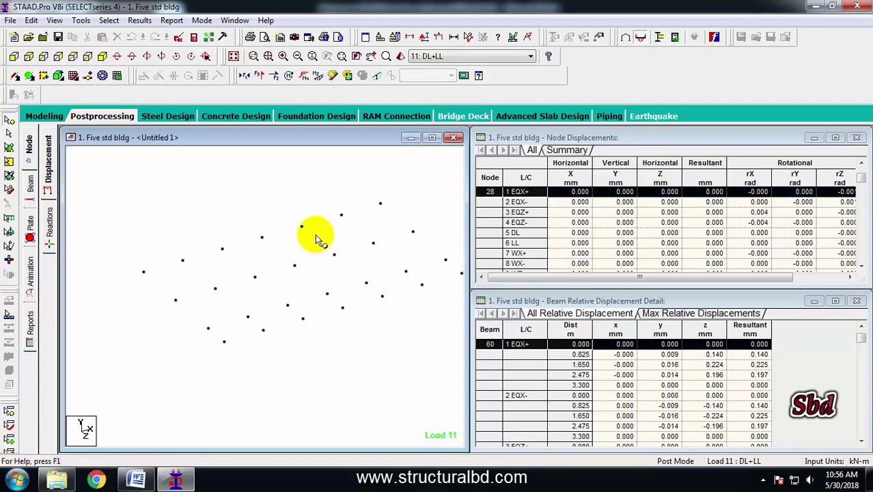
pyautogui.hotkey('shift', 'n')
pyautogui.moveTo(352, 292); pyautogui.dragTo(298, 282, button='middle')
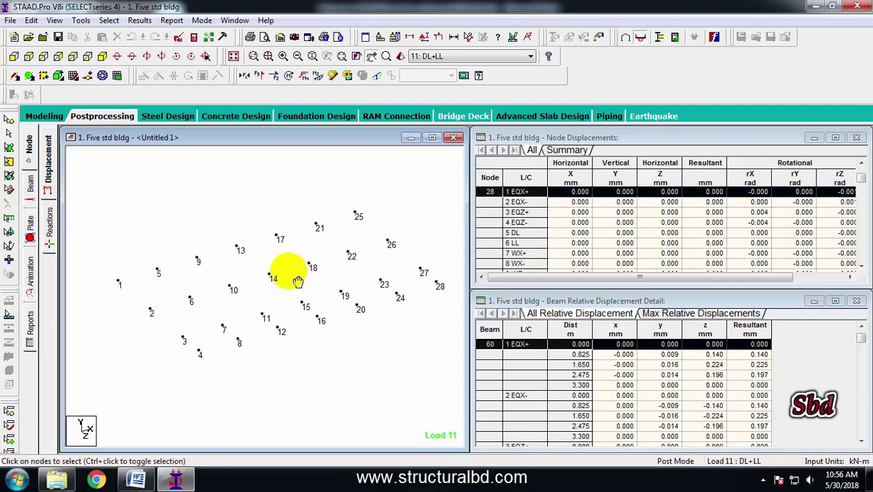
# Step: Take a picture of the numbered support nodes with the default caption and add Picture 1 to the report's selected items
pyautogui.click(296, 39)
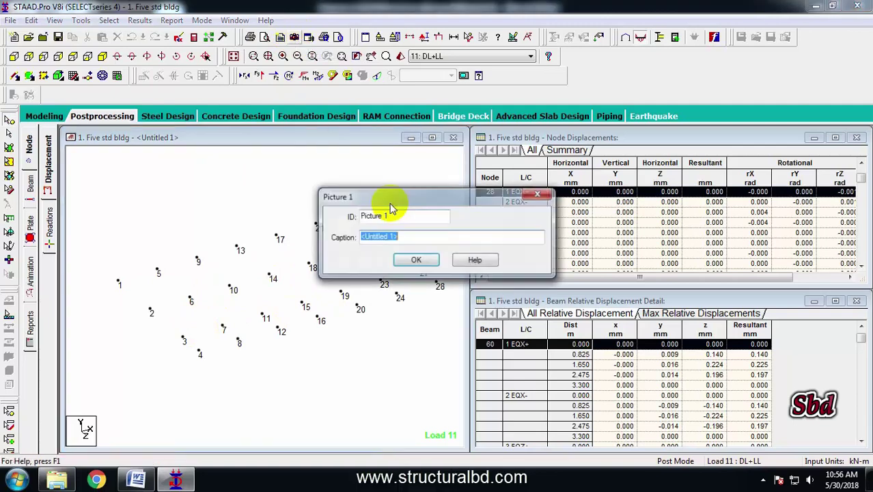
pyautogui.click(417, 261)
pyautogui.click(12, 20)
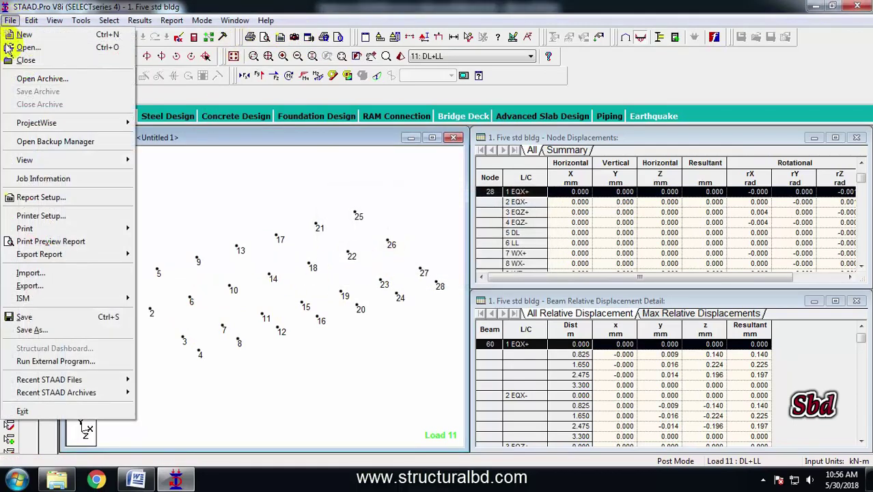
pyautogui.click(39, 197)
pyautogui.click(362, 190)
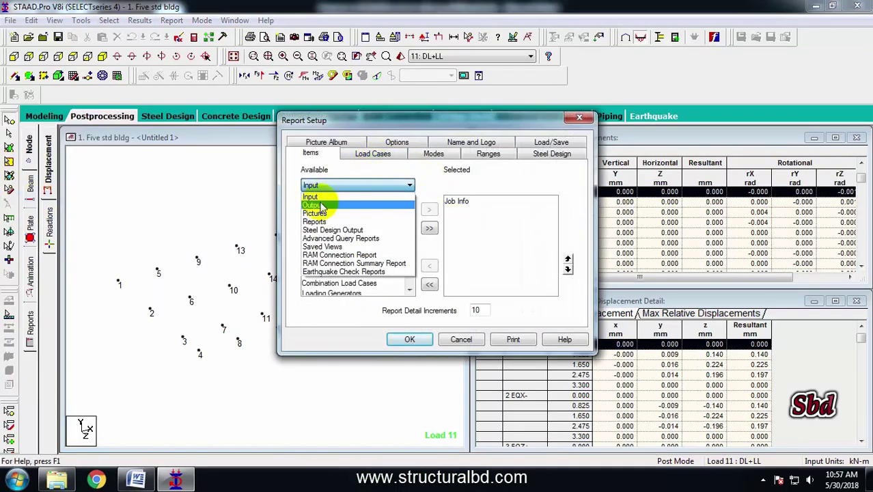
pyautogui.click(336, 209)
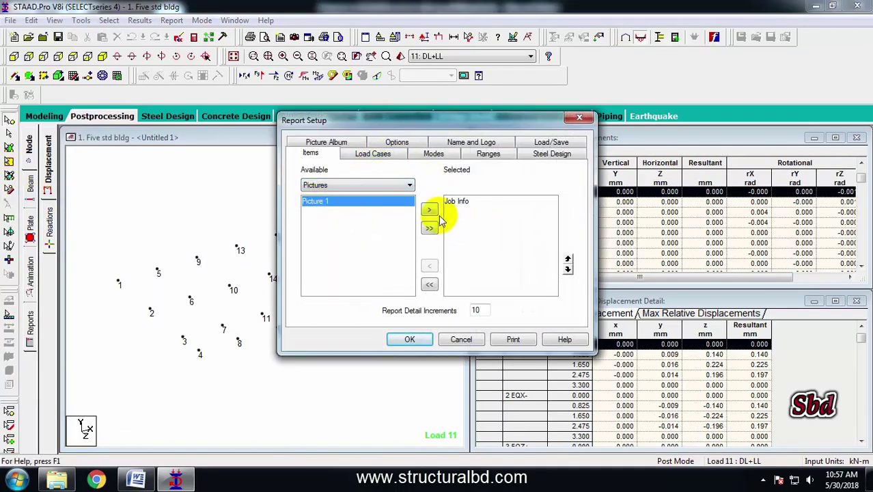
pyautogui.click(429, 211)
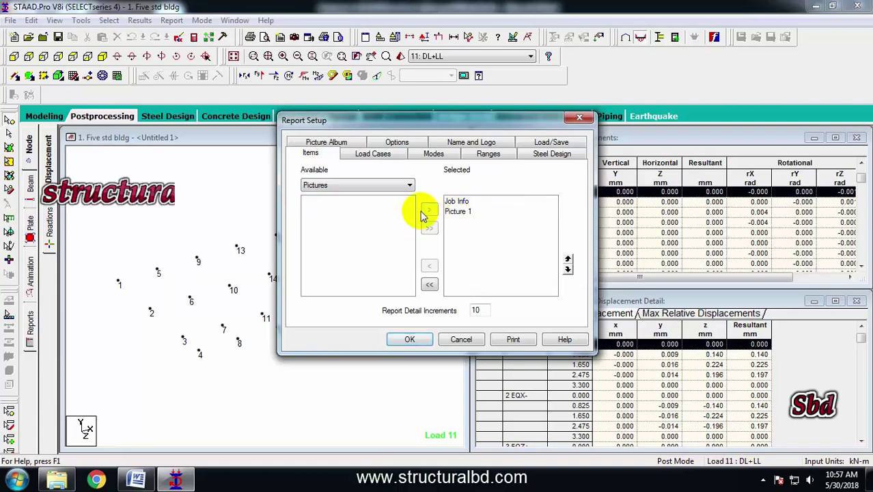
# Step: Add the Reactions output table to the report's selected items
pyautogui.click(353, 187)
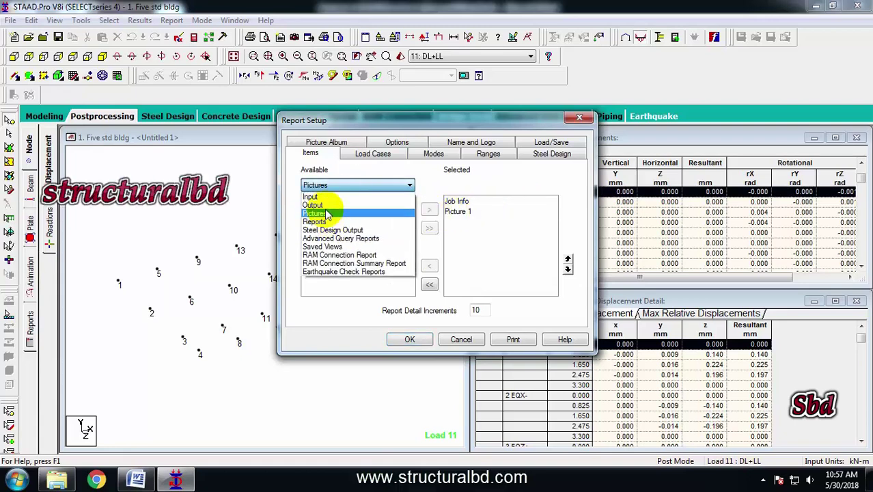
pyautogui.click(335, 205)
pyautogui.click(334, 232)
pyautogui.moveTo(400, 219); pyautogui.dragTo(394, 274)
pyautogui.click(317, 242)
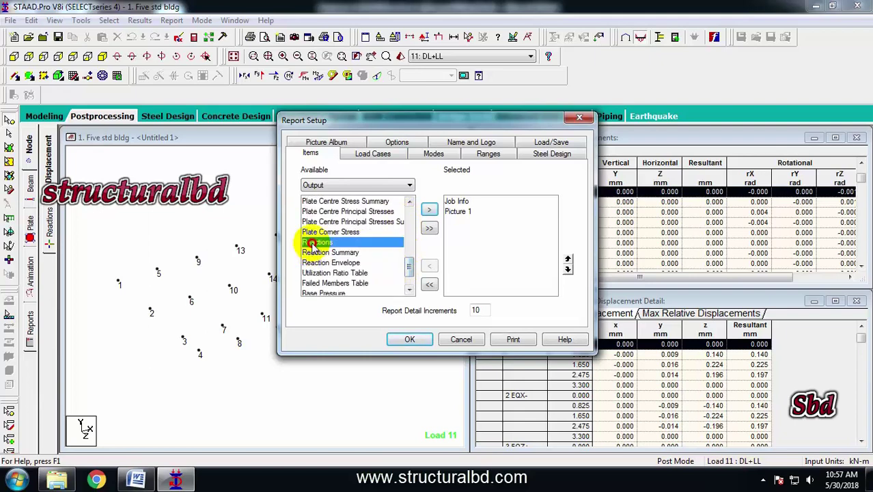
pyautogui.click(431, 210)
# Step: Remove basic load cases 1 EQX+ to 10 WZ- from the report, keeping the combinations from 11 DL+LL onward, and accept the setup
pyautogui.click(381, 154)
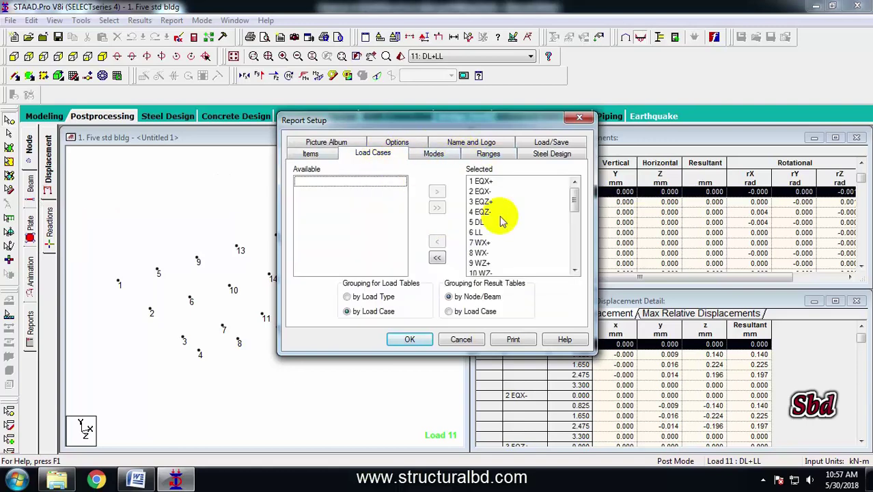
pyautogui.click(481, 184)
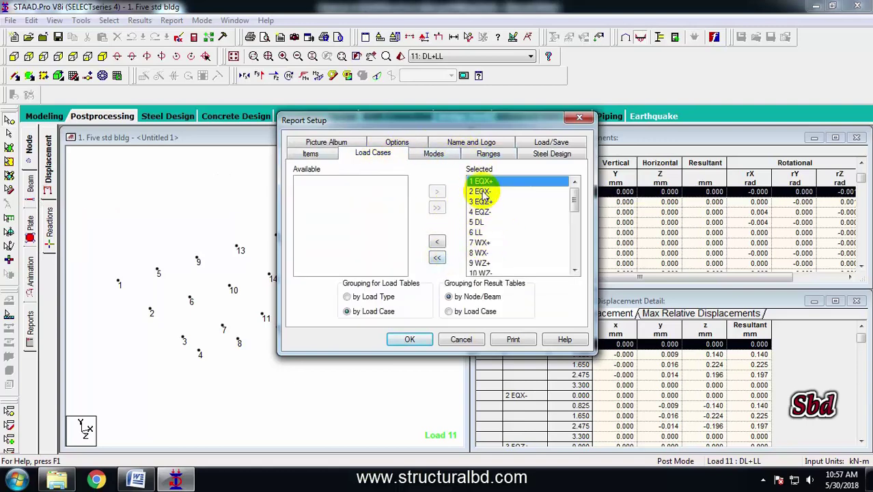
pyautogui.click(484, 192)
pyautogui.keyDown('ctrl'); pyautogui.click(486, 202); pyautogui.keyUp('ctrl')
pyautogui.keyDown('ctrl'); pyautogui.click(489, 182); pyautogui.keyUp('ctrl')
pyautogui.keyDown('ctrl'); pyautogui.click(487, 213); pyautogui.keyUp('ctrl')
pyautogui.moveTo(482, 229); pyautogui.dragTo(538, 245)
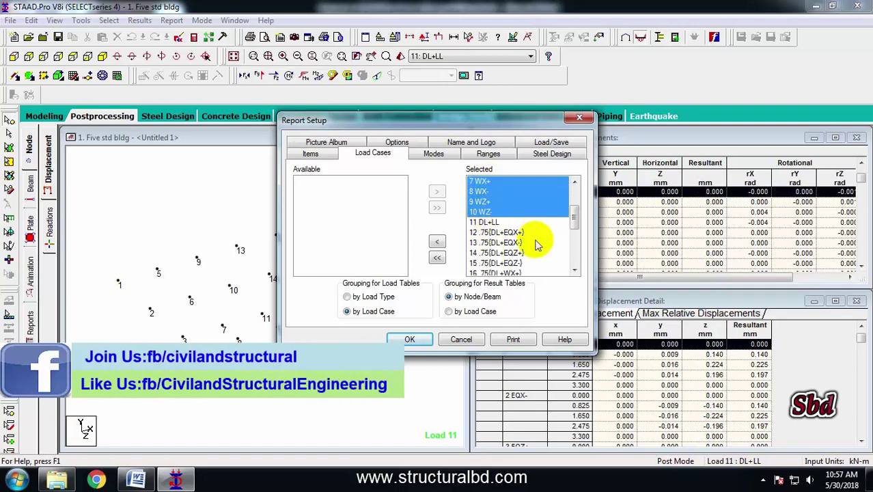
pyautogui.click(438, 243)
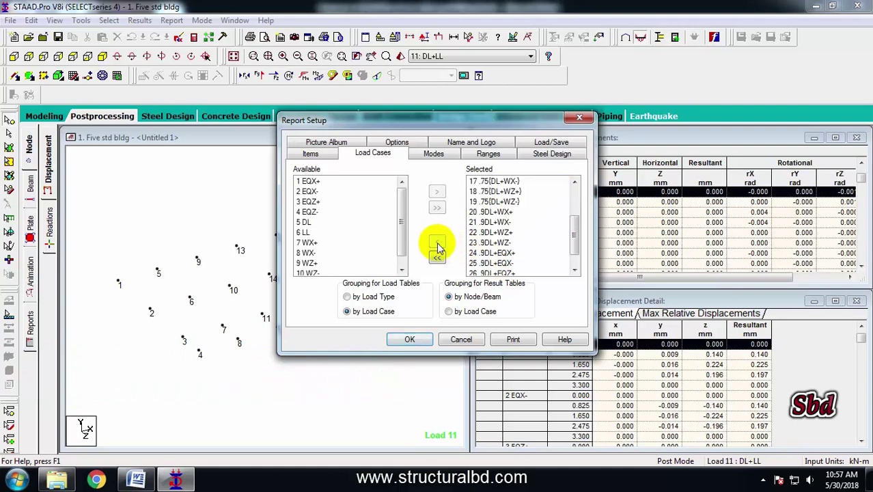
pyautogui.click(493, 180)
pyautogui.scroll(2, 514, 225)
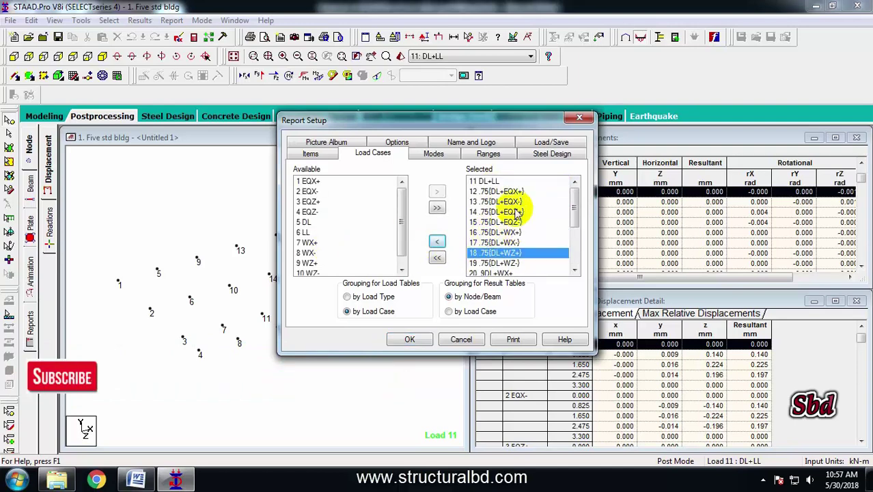
pyautogui.scroll(-2, 505, 216)
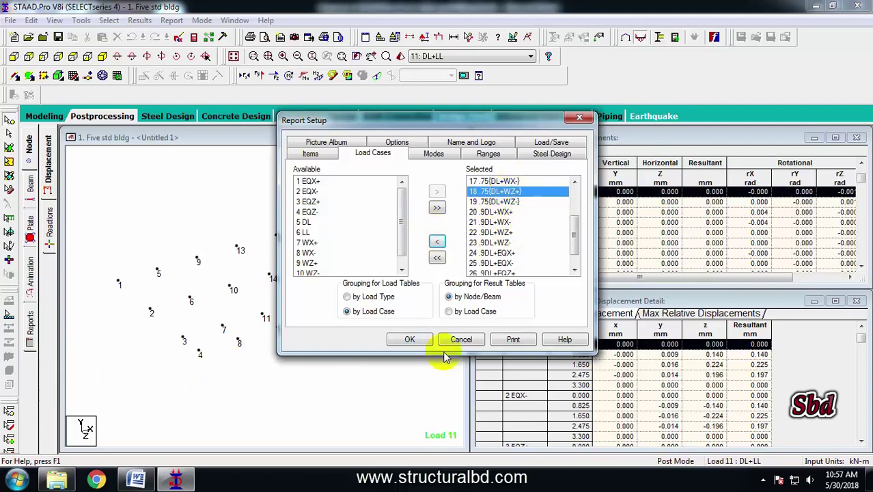
pyautogui.click(411, 340)
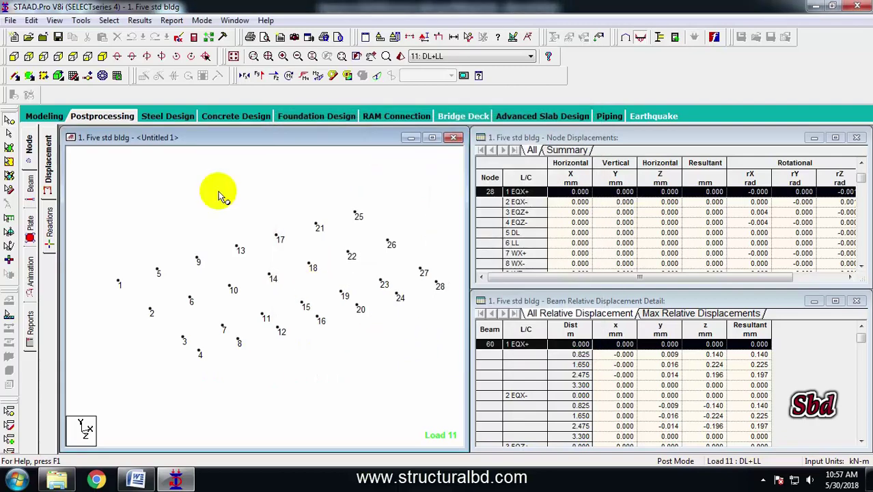
# Step: Preview the report and check the numbered support node picture and the reaction tables on the following pages
pyautogui.click(10, 20)
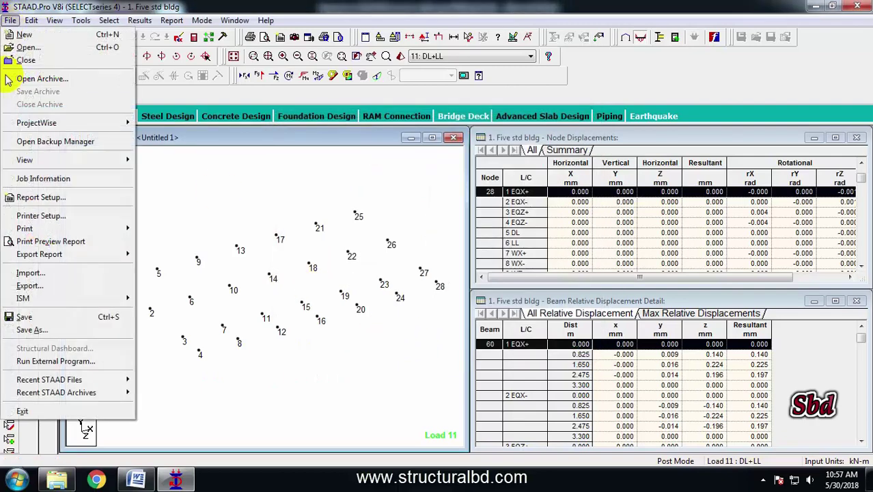
pyautogui.click(52, 242)
pyautogui.scroll(-1, 413, 157)
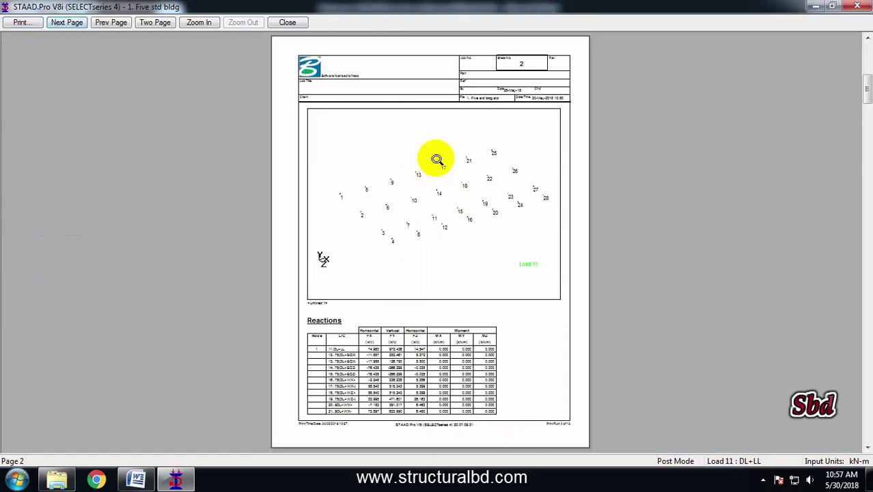
pyautogui.click(419, 195)
pyautogui.click(438, 170)
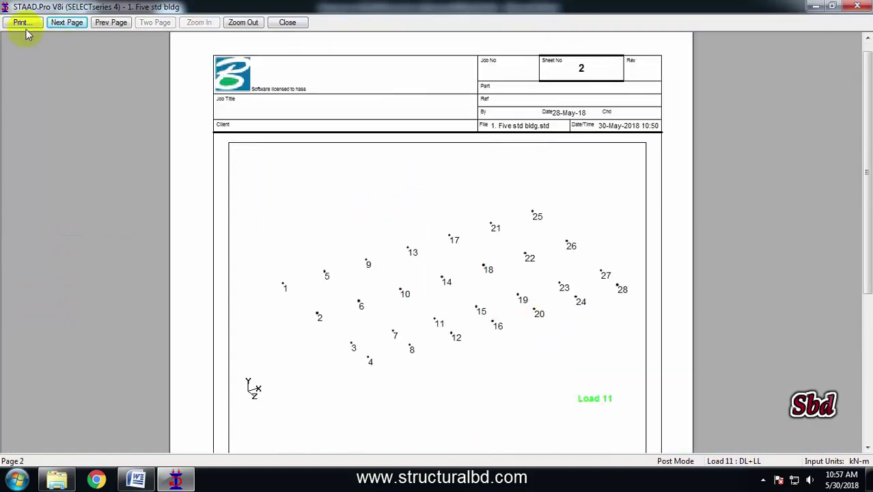
pyautogui.click(66, 26)
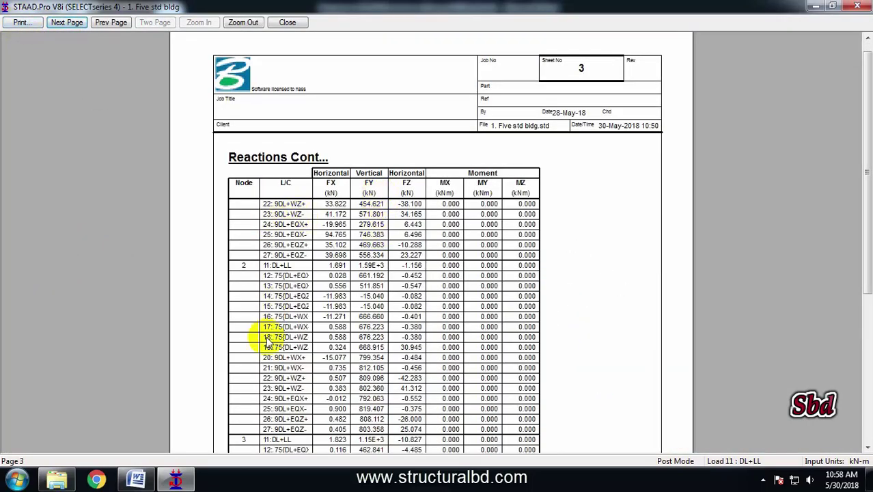
pyautogui.doubleClick(448, 205)
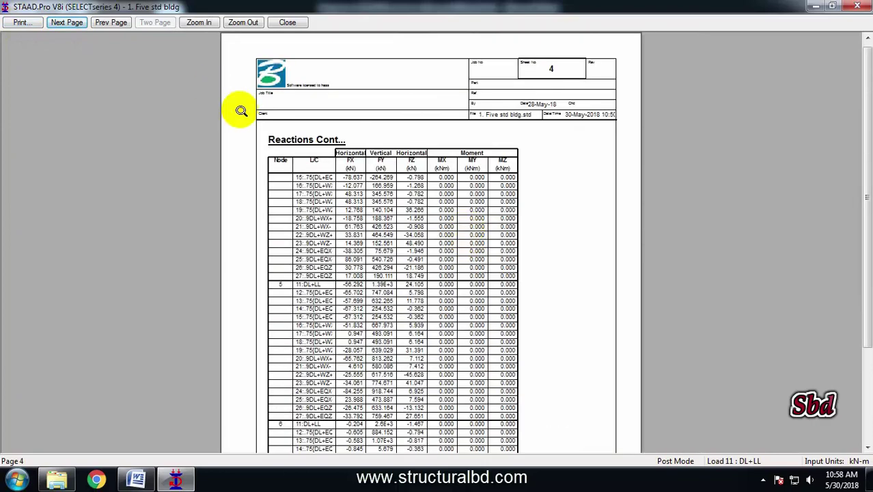
# Step: Start printing the report to Adobe PDF and set the PDF page size to A4
pyautogui.click(23, 24)
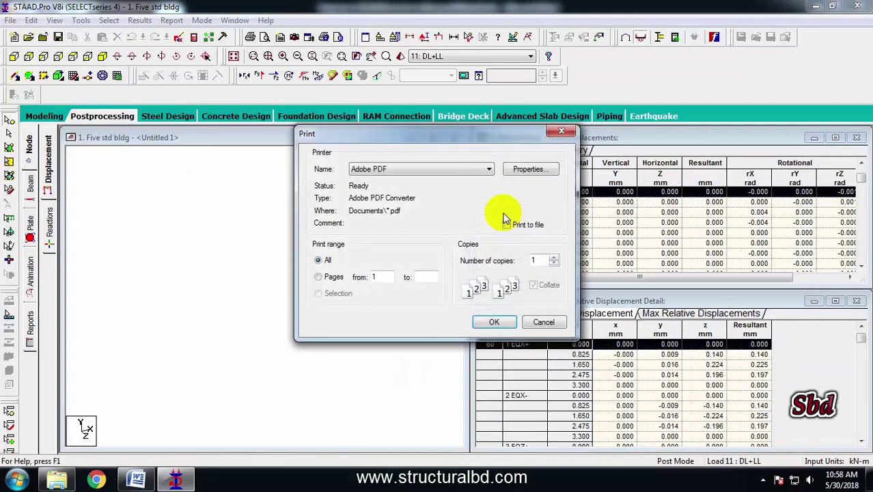
pyautogui.click(521, 169)
pyautogui.click(496, 296)
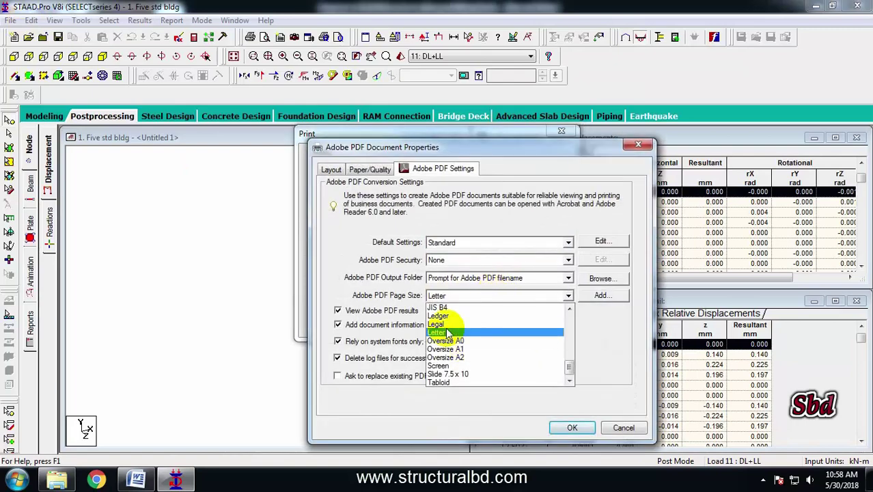
pyautogui.scroll(5, 453, 328)
pyautogui.click(437, 357)
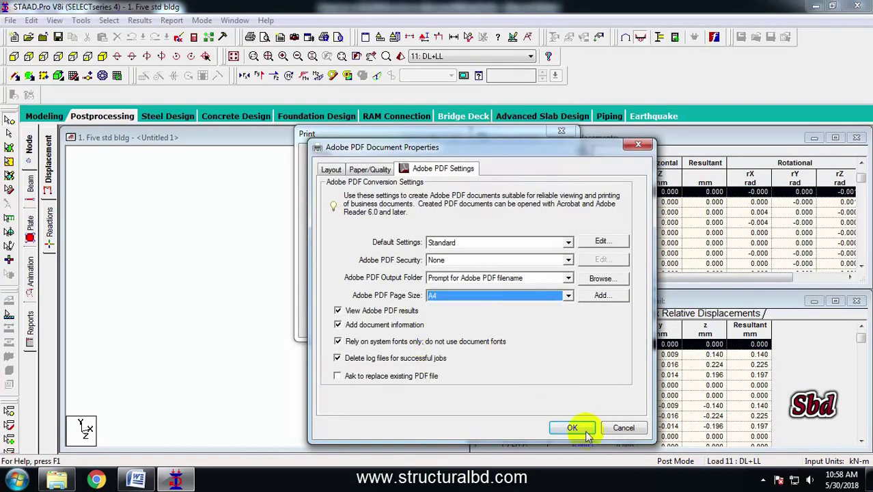
pyautogui.click(573, 428)
# Step: Print all pages and save the PDF on the Desktop as "reaction multi storied building"
pyautogui.click(495, 323)
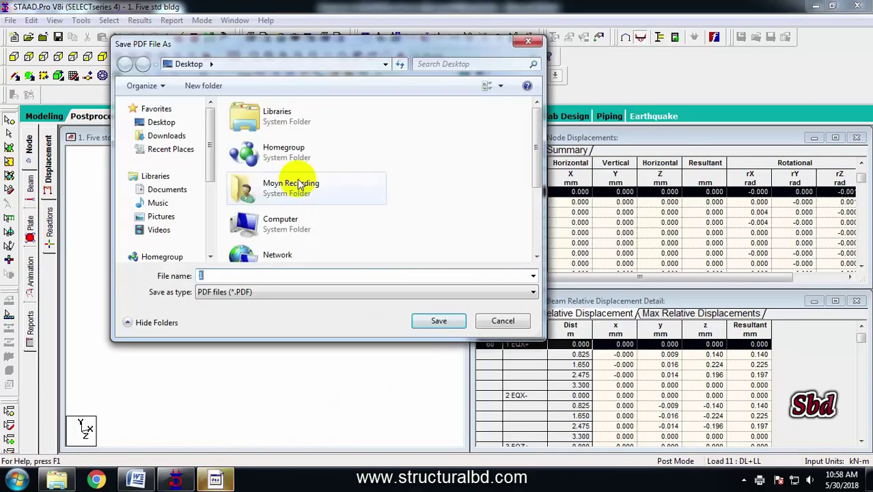
pyautogui.click(169, 125)
pyautogui.click(220, 275)
pyautogui.write('re')
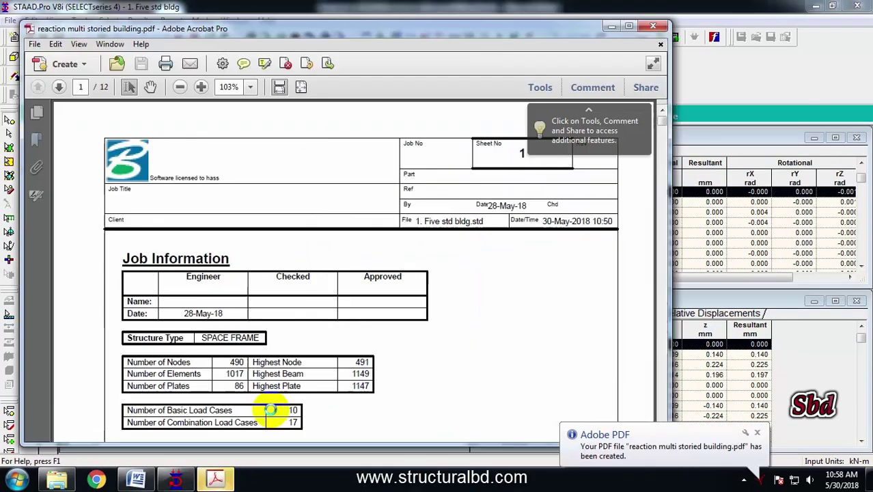
# Step: Look through the support reaction tables in the exported PDF, then close it
pyautogui.scroll(-15, 347, 337)
pyautogui.scroll(-20, 341, 314)
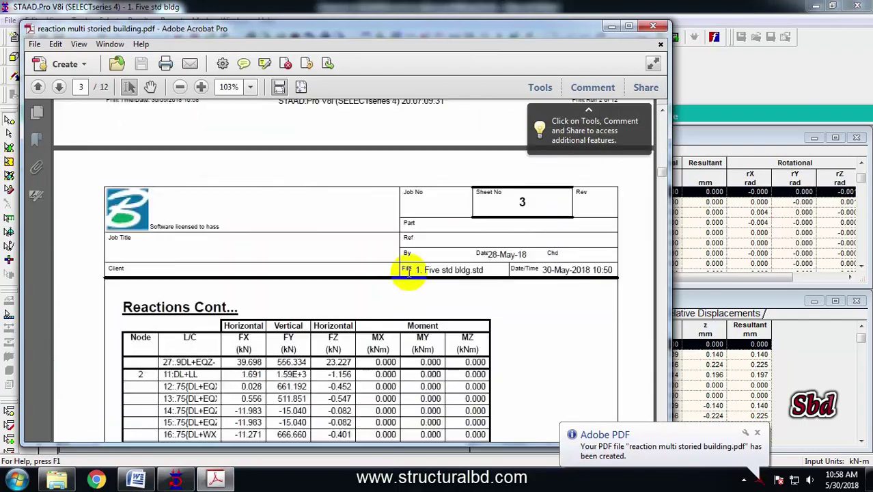
pyautogui.scroll(-15, 231, 321)
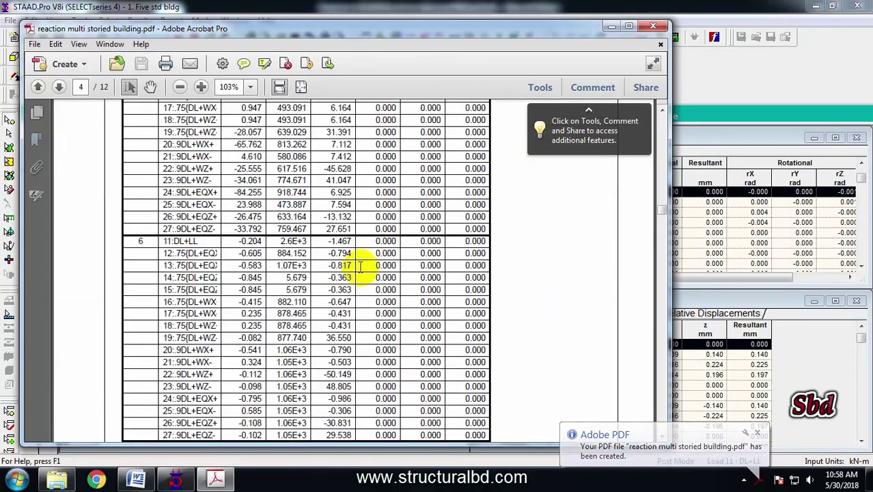
pyautogui.scroll(-5, 292, 176)
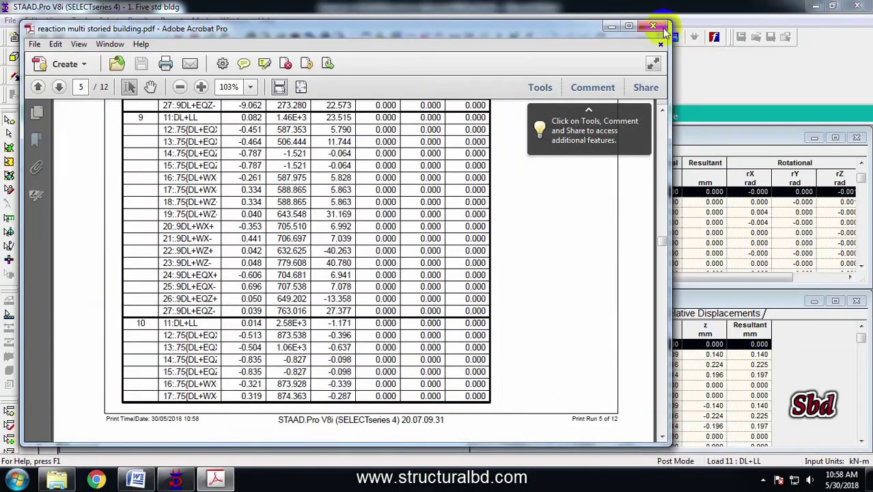
pyautogui.click(653, 26)
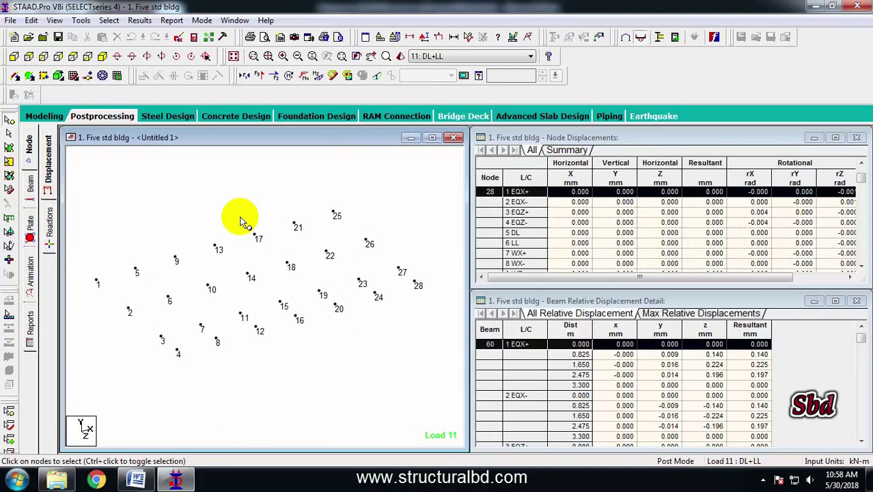